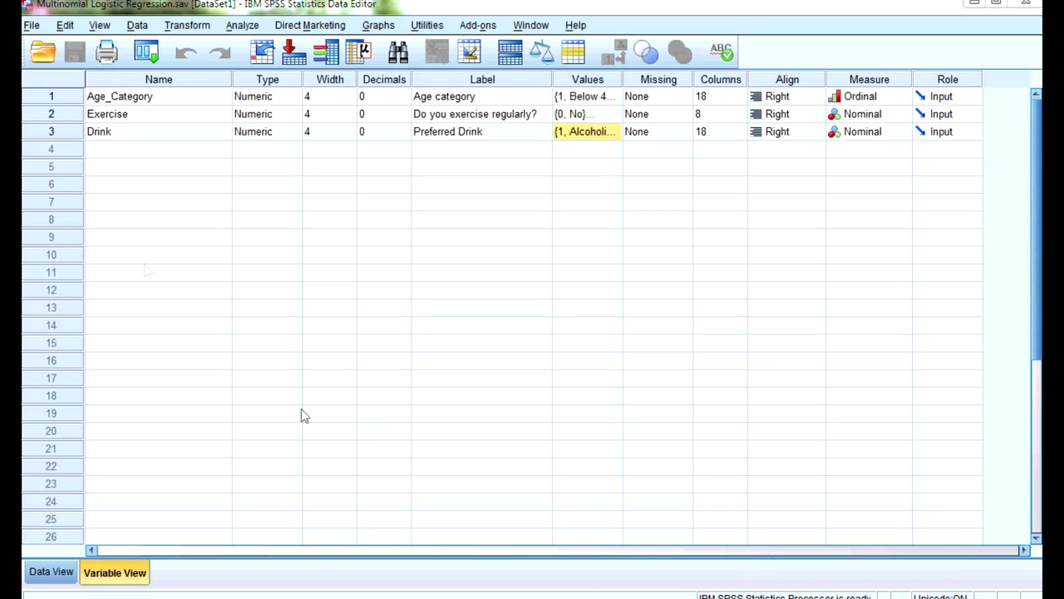
Review the value labels defined for the Drink variable.
click(64, 134)
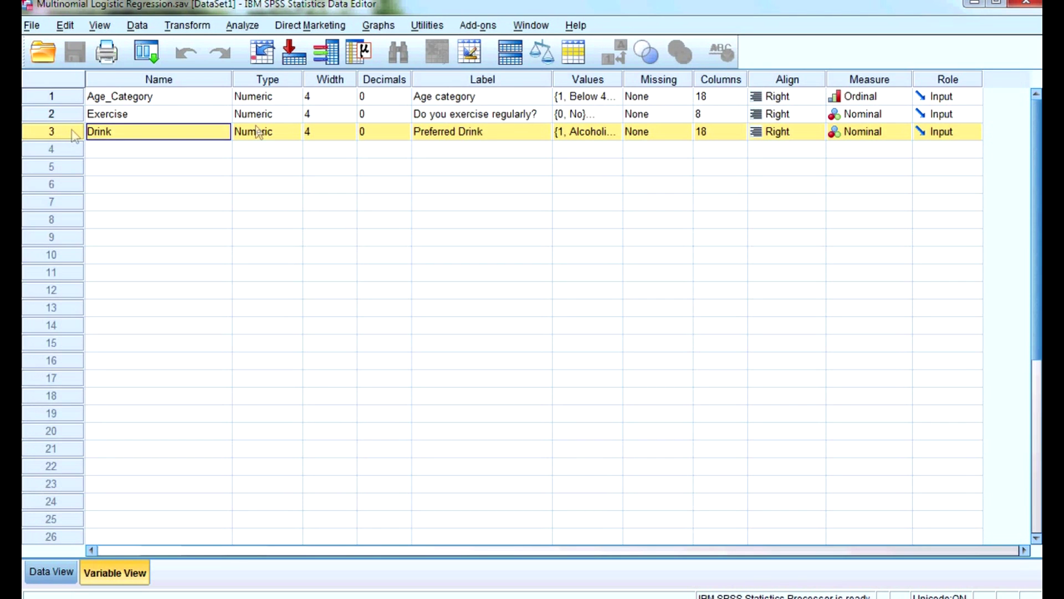
click(613, 136)
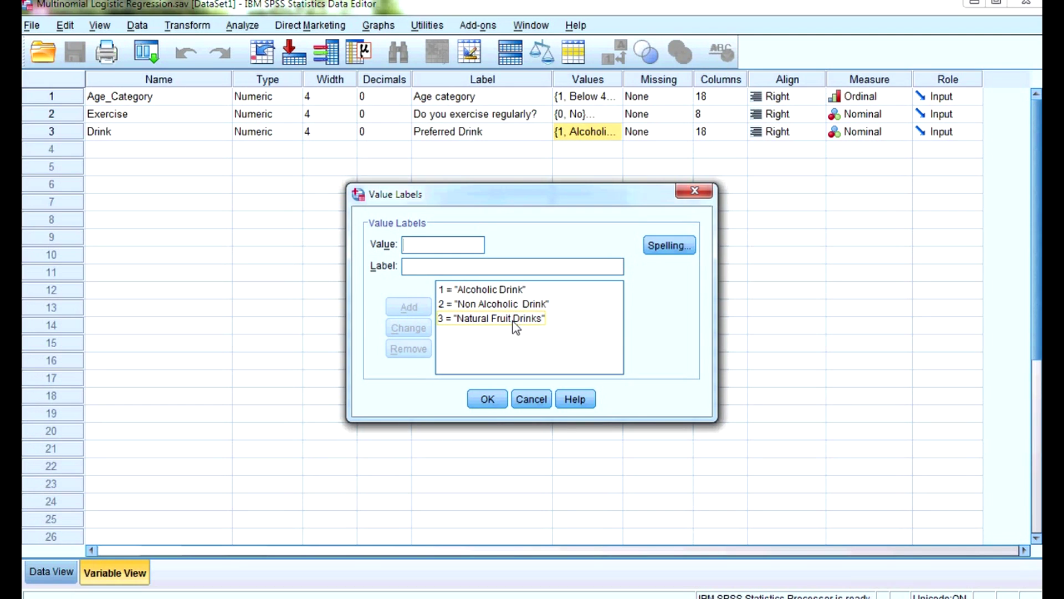
click(487, 399)
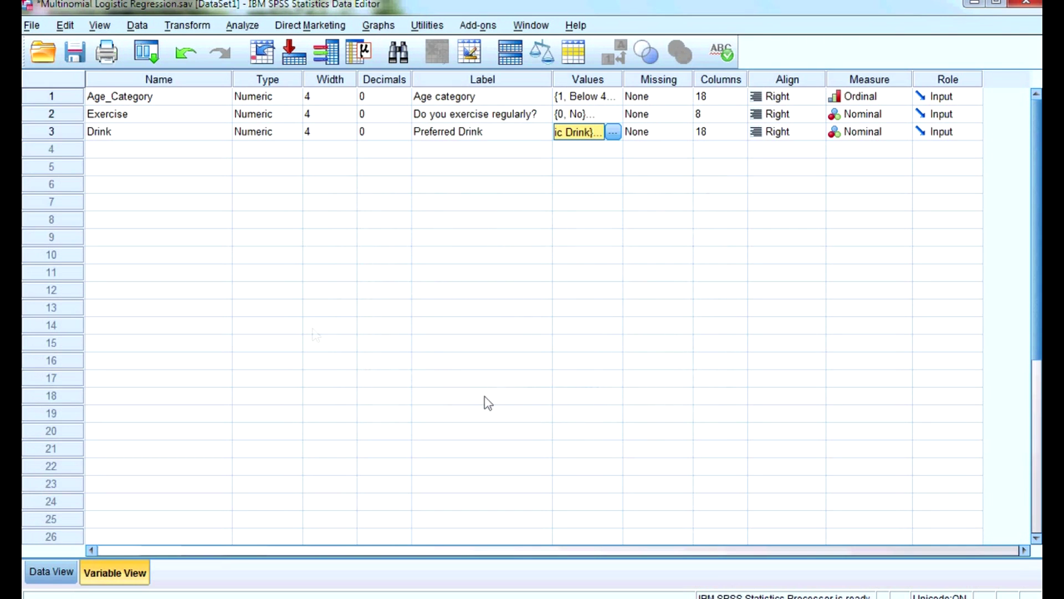
Look over the Age_Category and Exercise variables, and recheck the outcome categories of Drink in its value labels.
click(76, 100)
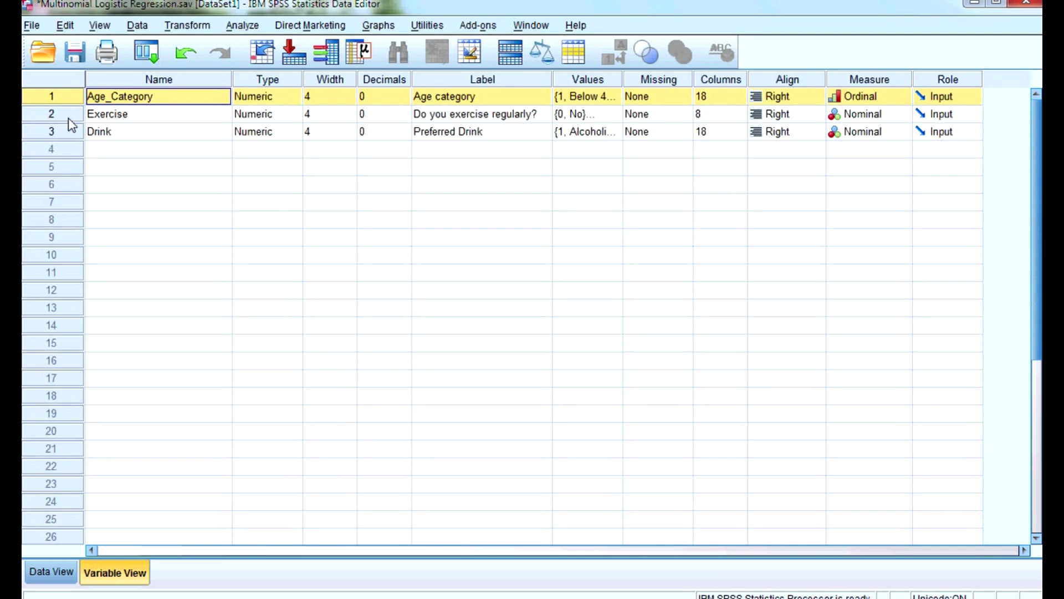
click(69, 119)
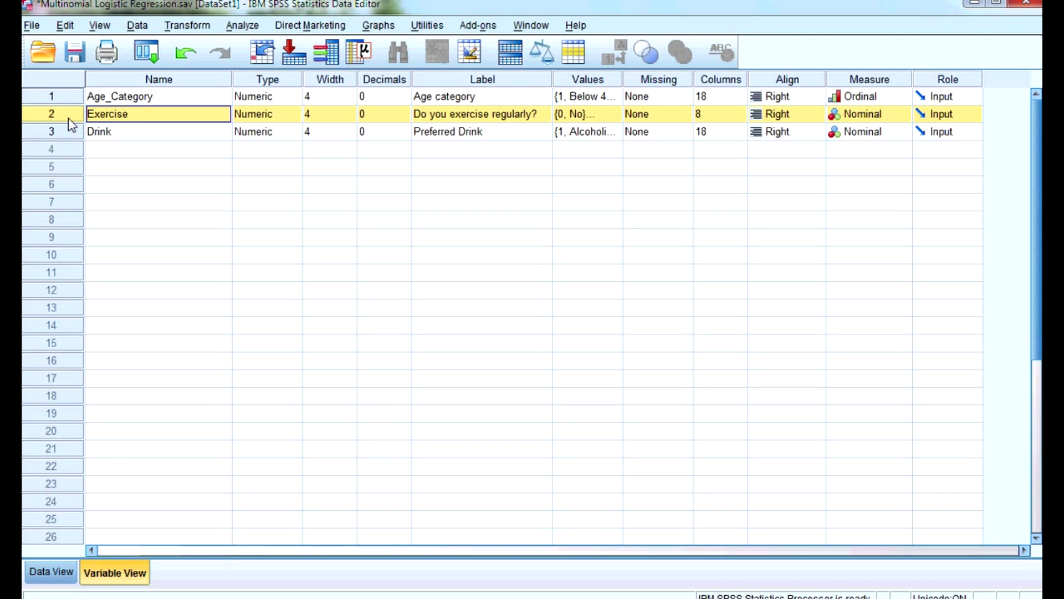
click(610, 135)
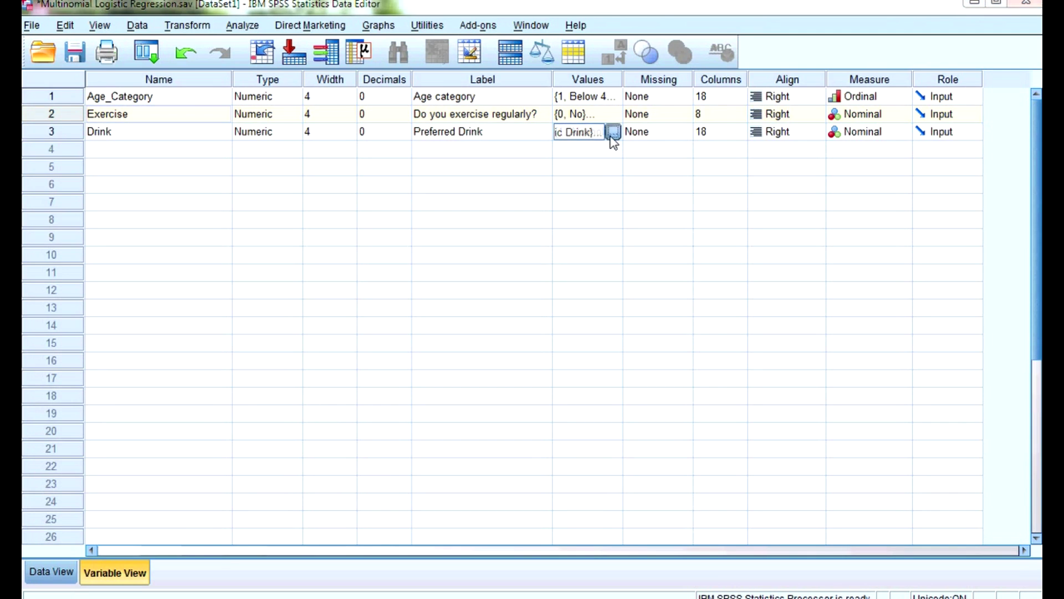
click(613, 133)
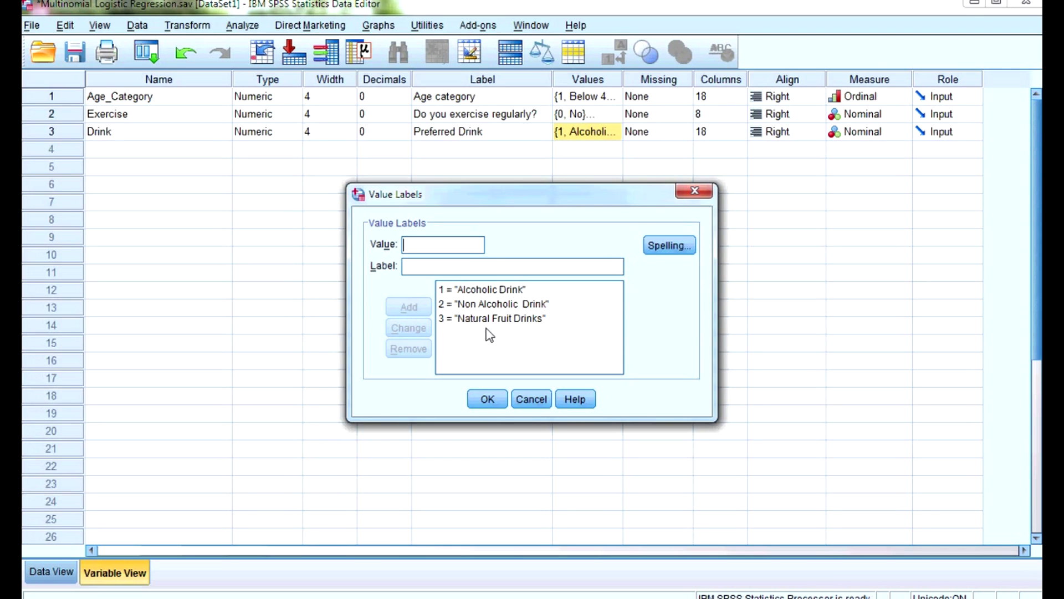
click(484, 399)
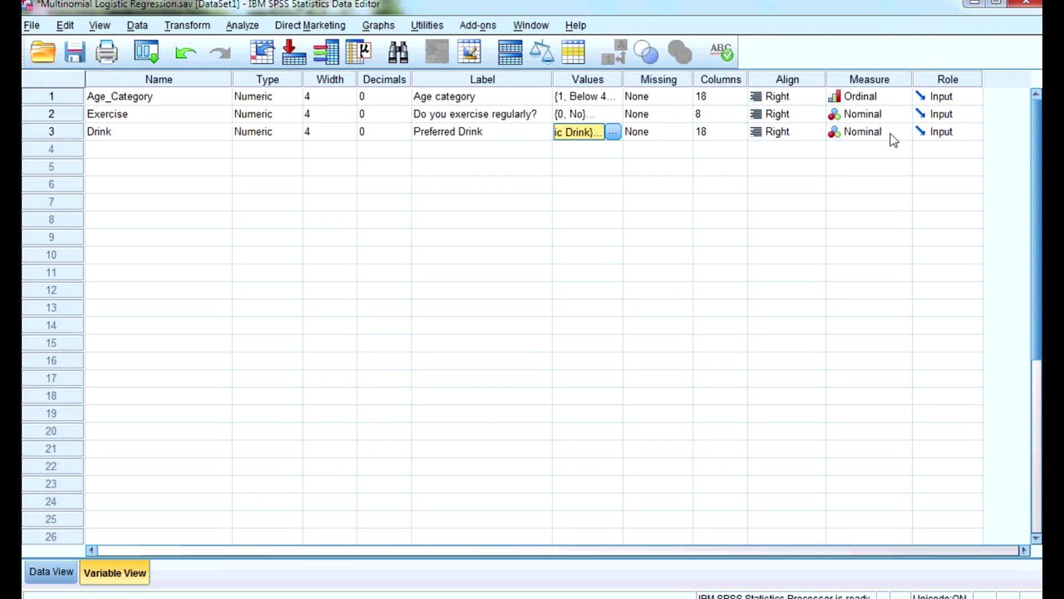
Examine the value labels defined for the Age_Category variable.
click(67, 134)
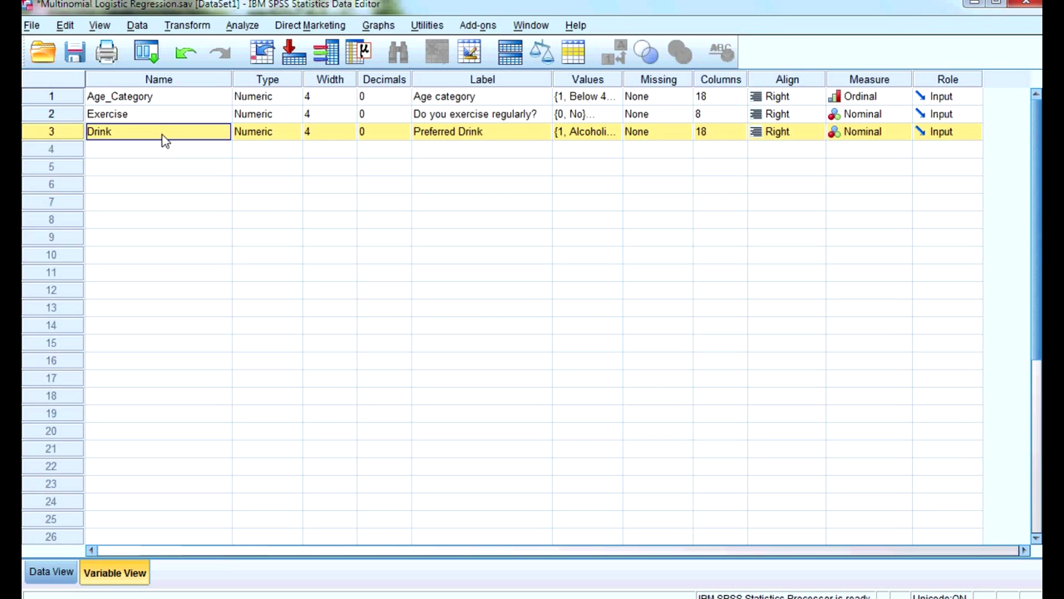
click(615, 99)
click(616, 97)
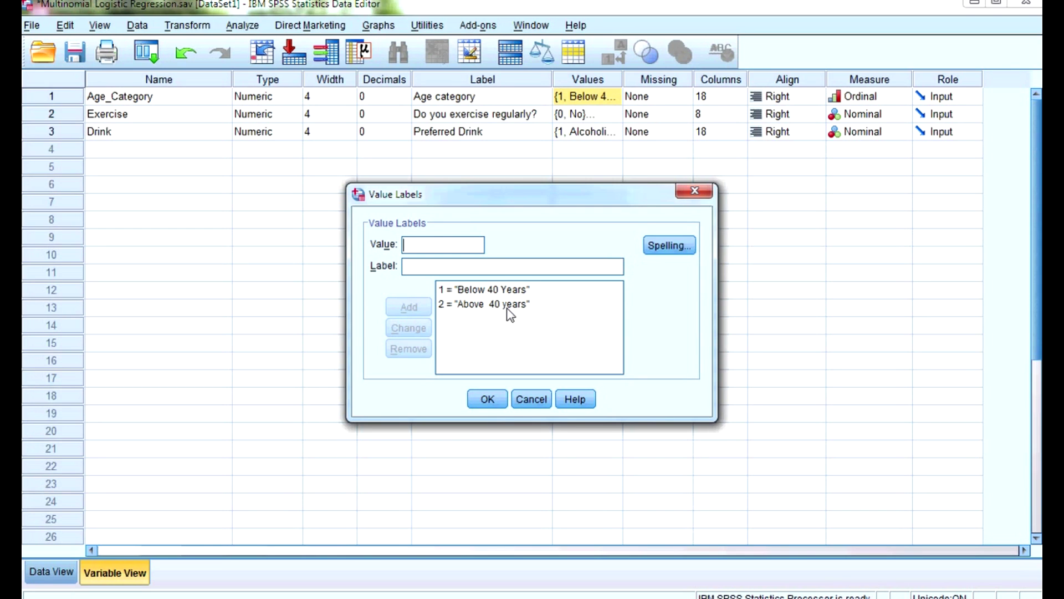
click(487, 398)
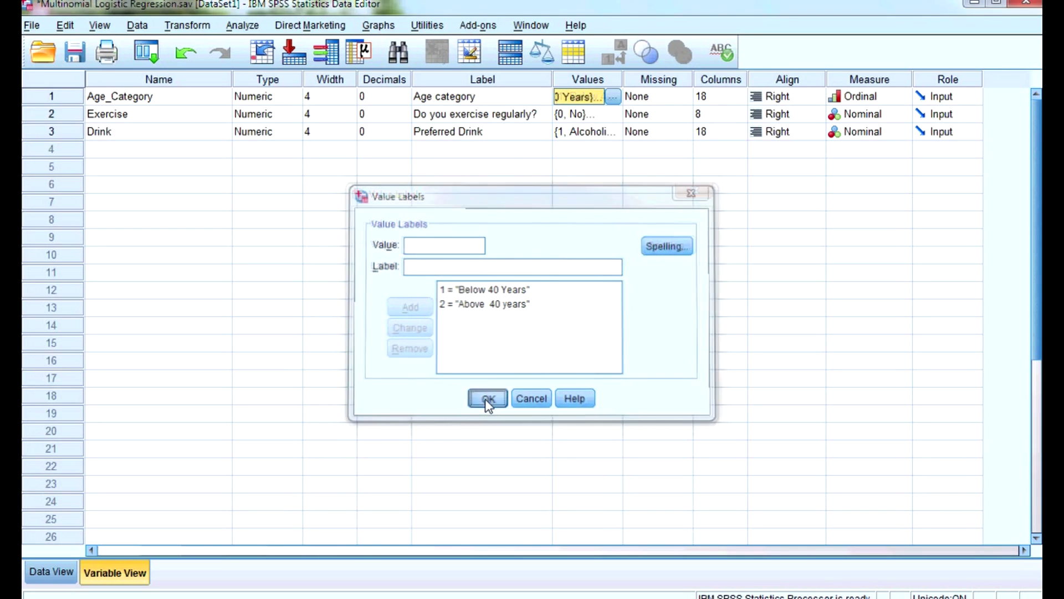
Examine the value labels defined for the Exercise variable.
click(70, 115)
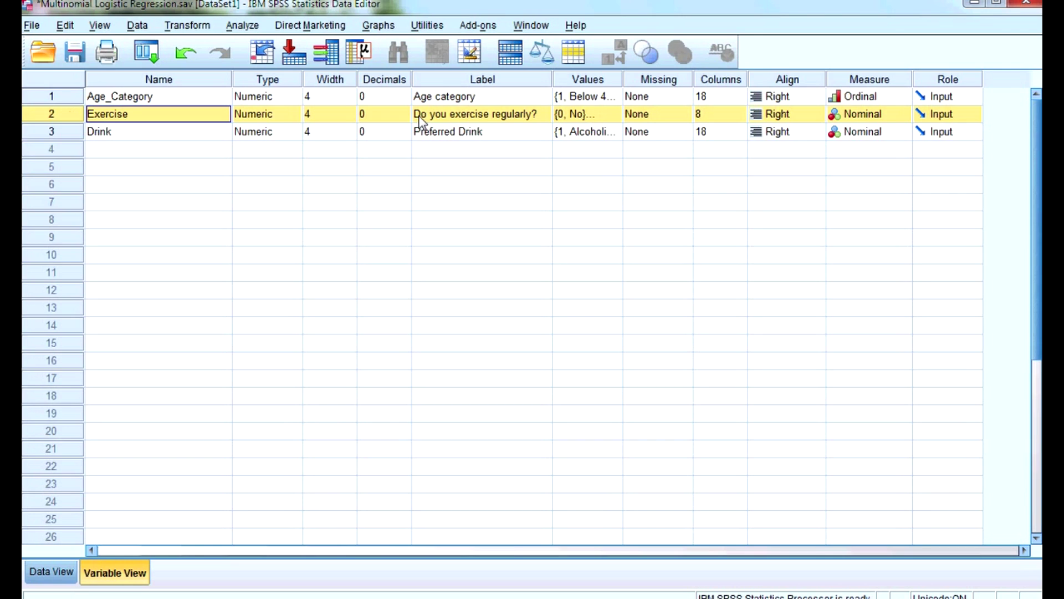
double_click(615, 117)
click(466, 307)
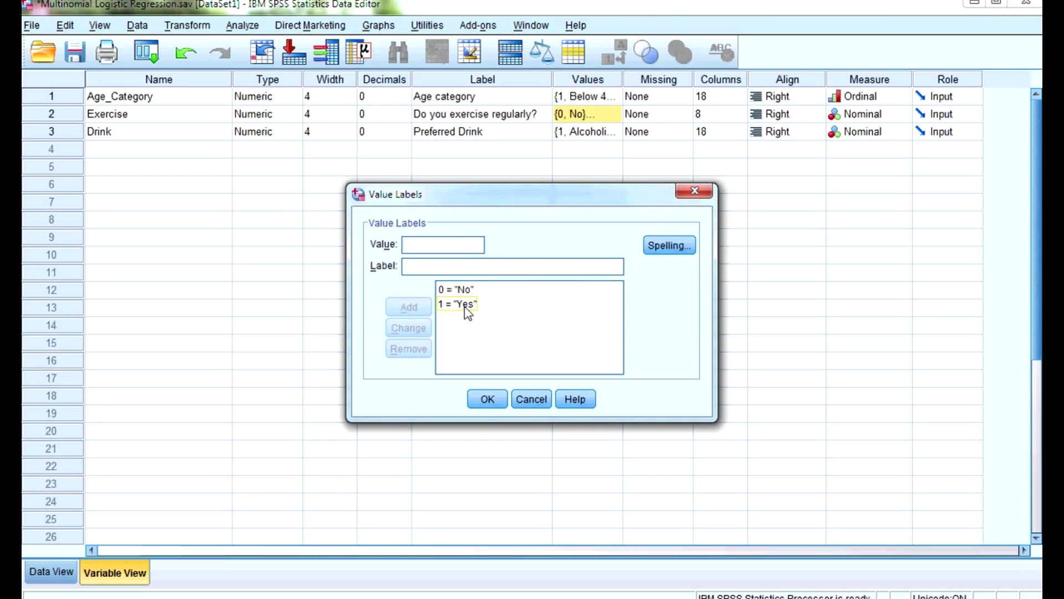
click(462, 291)
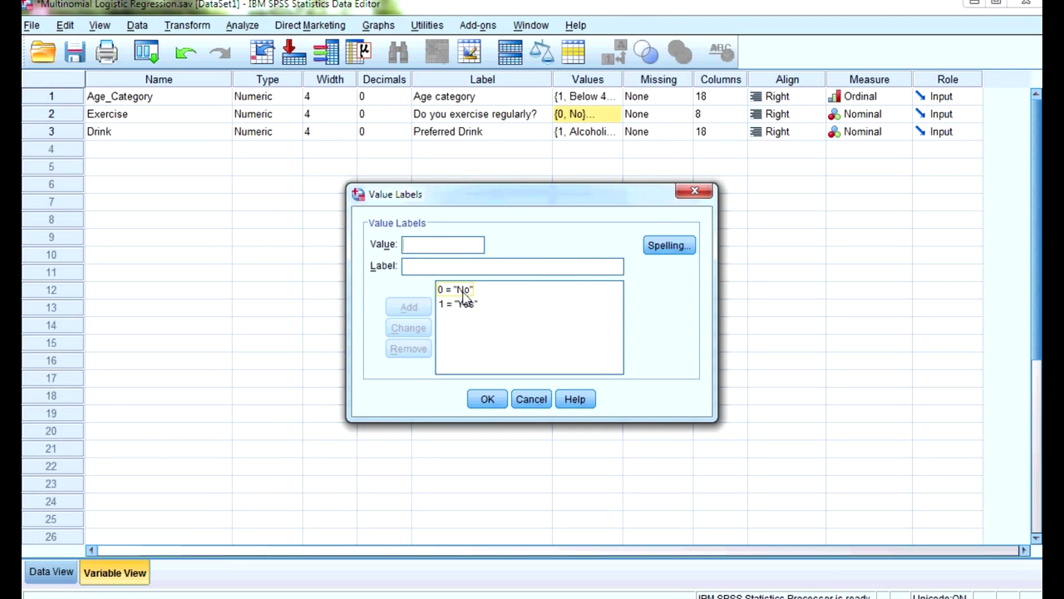
click(482, 400)
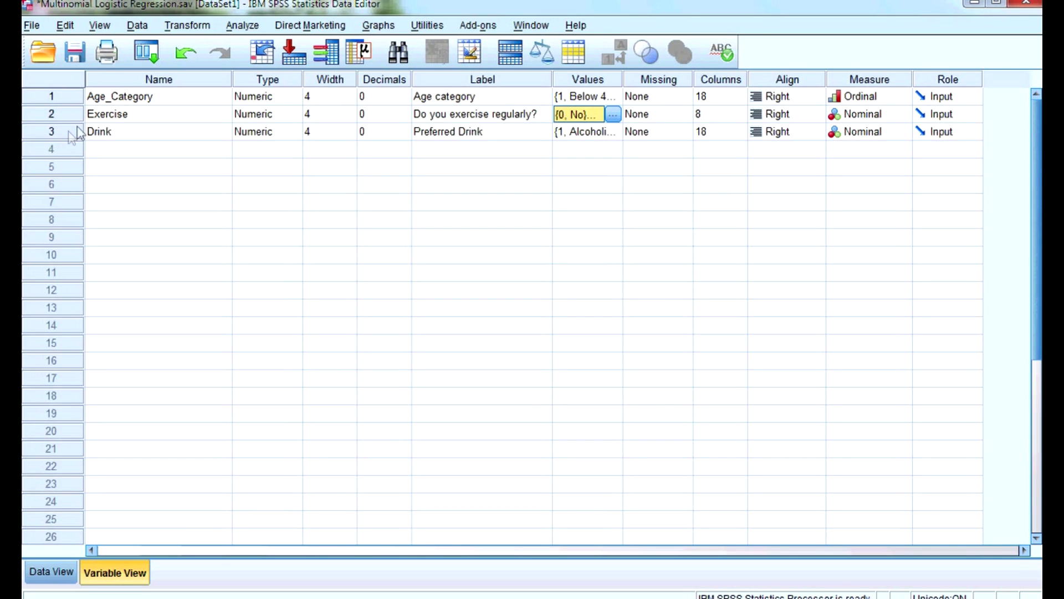
Start a Multinomial Logistic Regression from reset settings with Preferred Drink as the dependent variable.
click(240, 28)
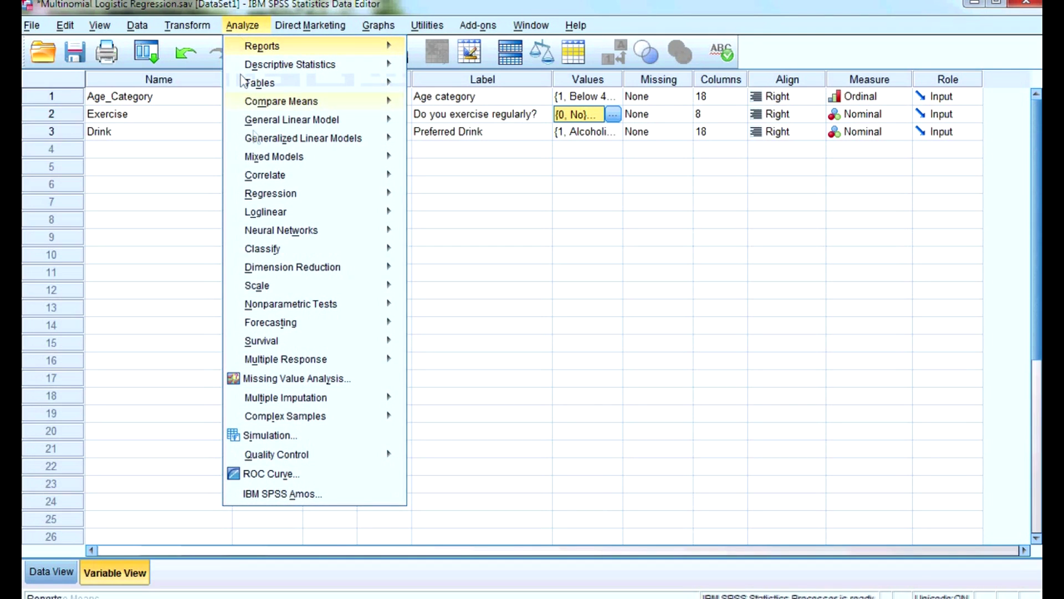
mouse_move(260, 197)
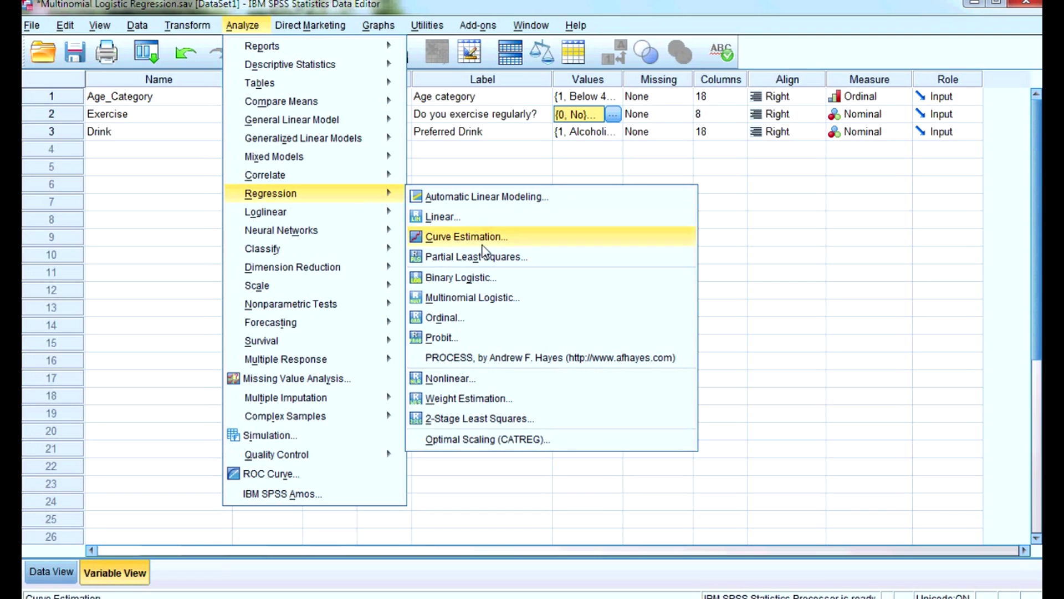
click(486, 299)
click(397, 440)
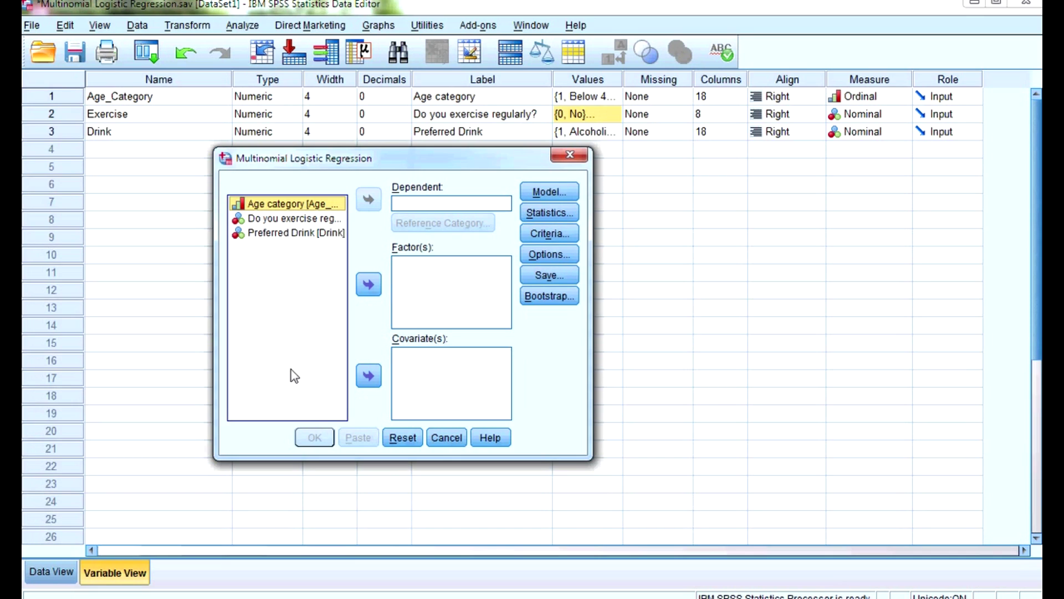
click(311, 233)
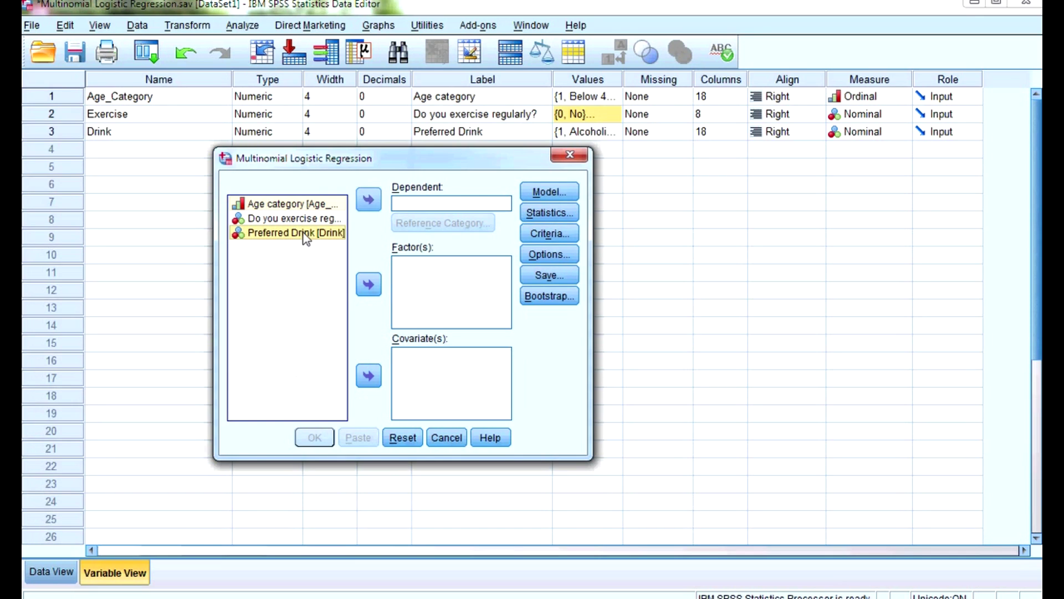
click(368, 200)
Add Age category and "Do you exercise regularly?" as factors of the regression.
click(314, 205)
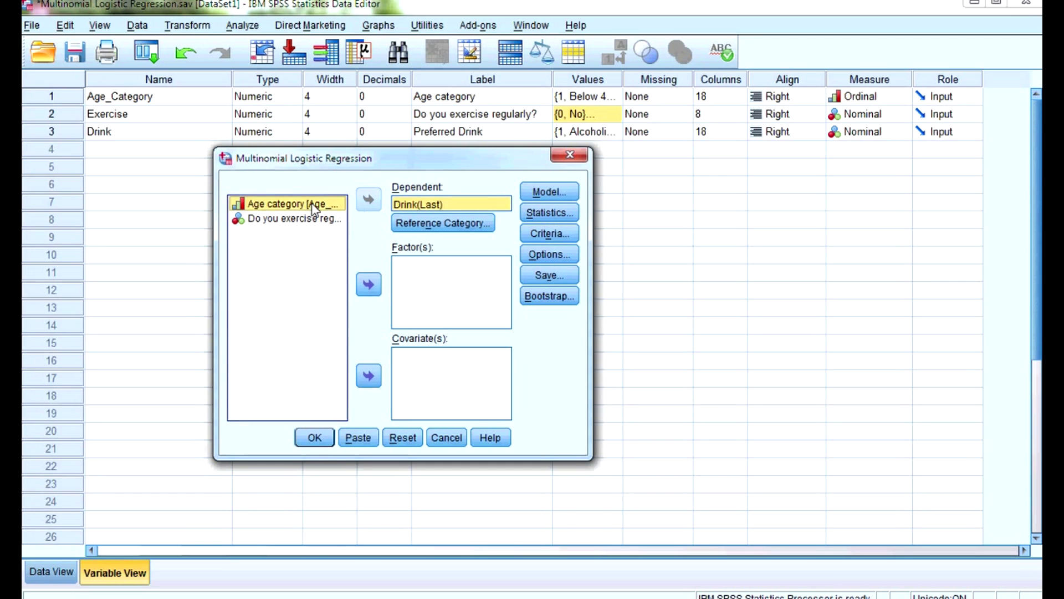
click(368, 284)
click(302, 206)
click(368, 285)
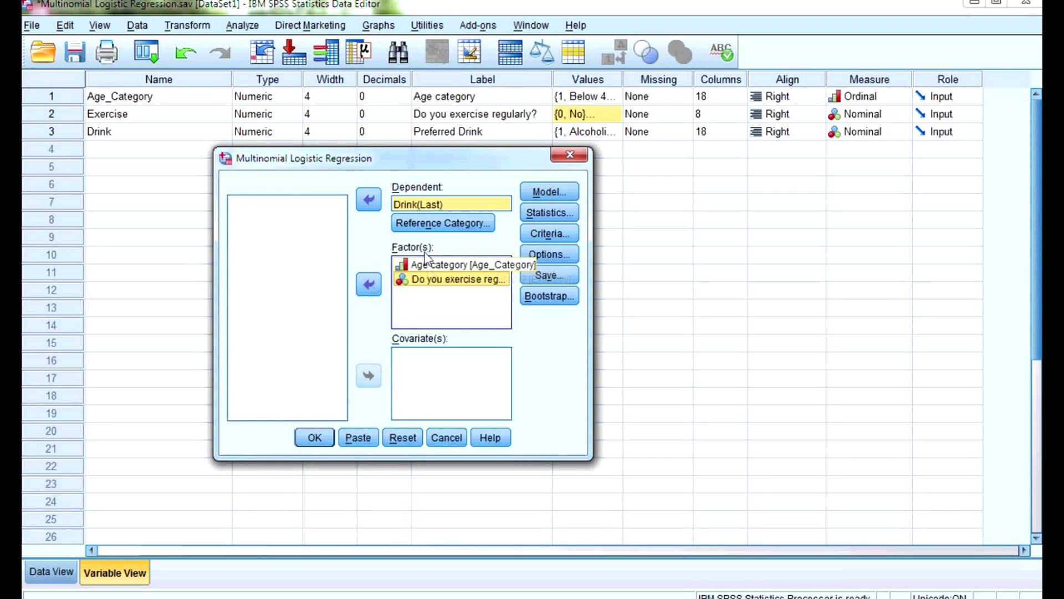
Accept Last Category as the reference category for the dependent variable Drink, with ascending category order.
click(432, 204)
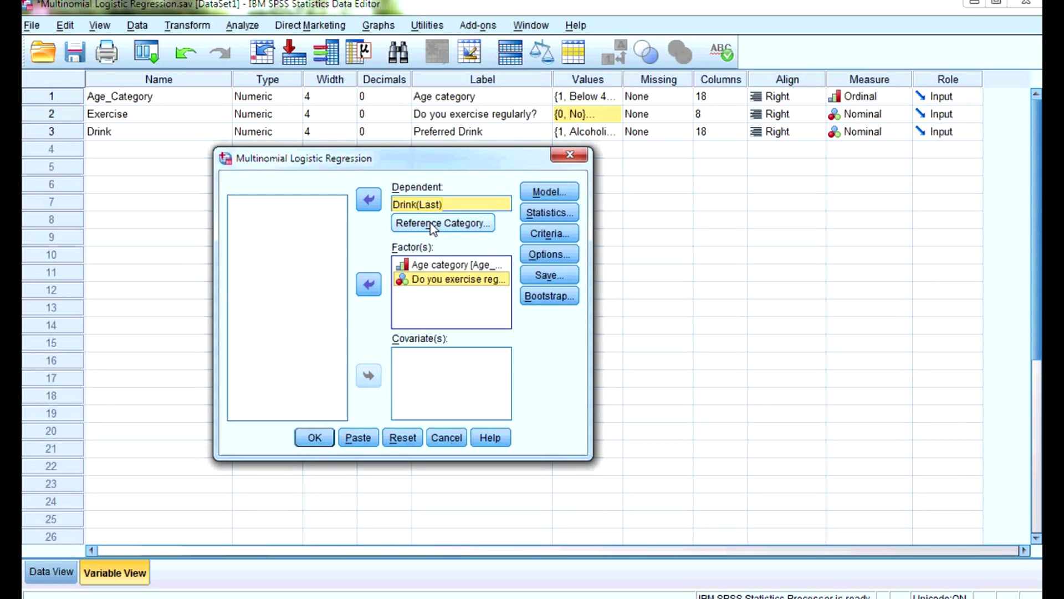
click(433, 226)
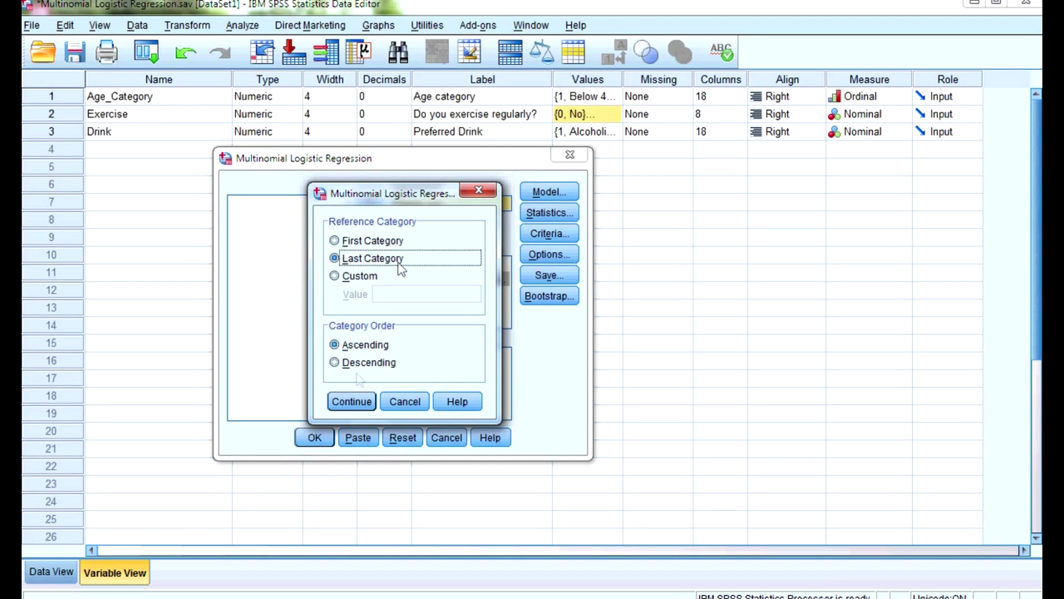
click(352, 401)
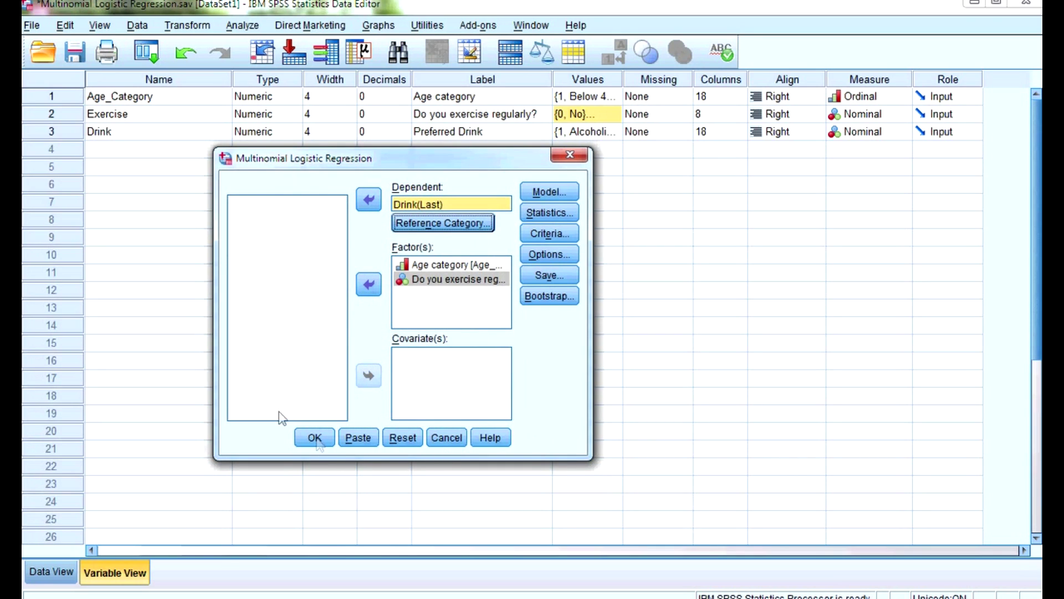
Specify a Custom/Stepwise model with Exercise and Age_Category as forced entry terms and the forced-entry build type set to Main effects.
click(547, 193)
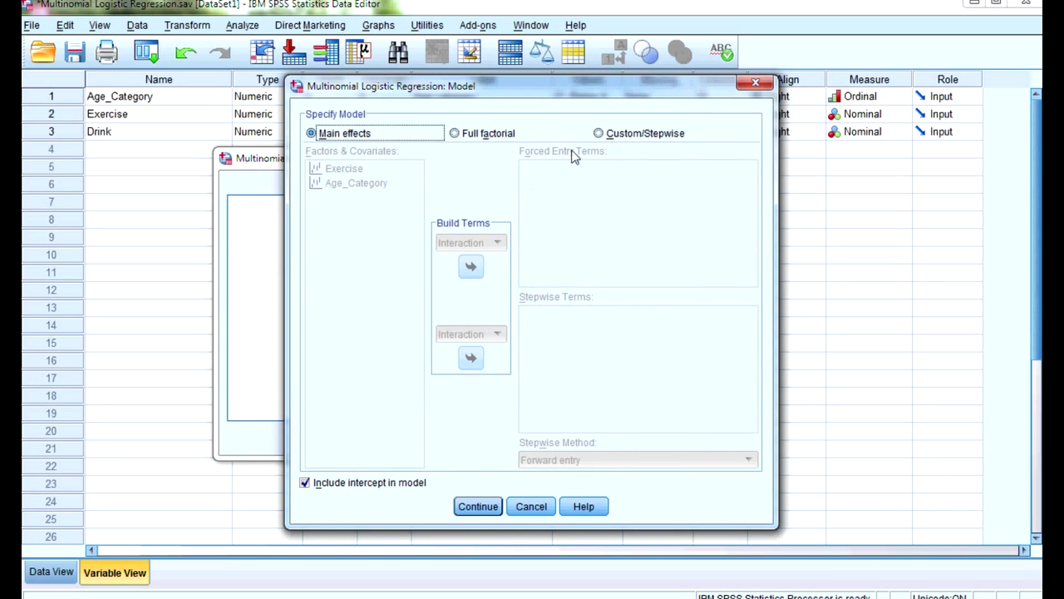
click(621, 135)
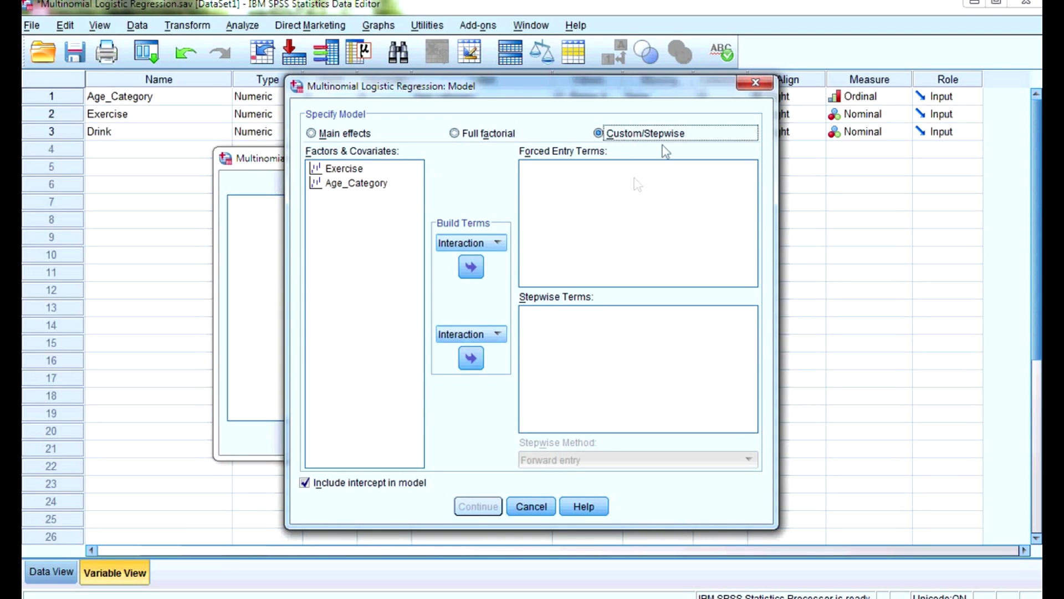
click(343, 169)
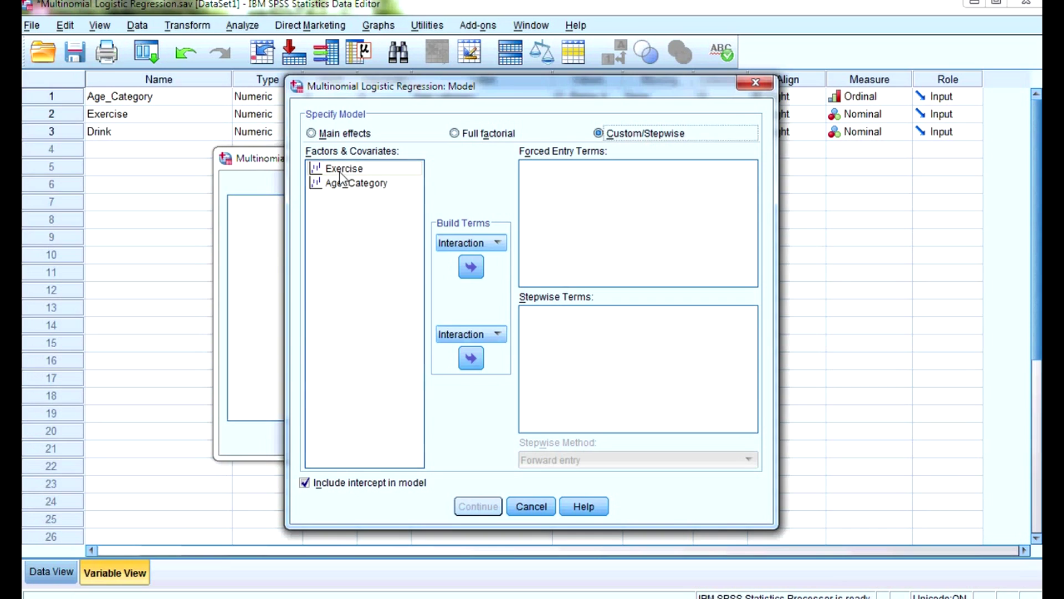
click(471, 267)
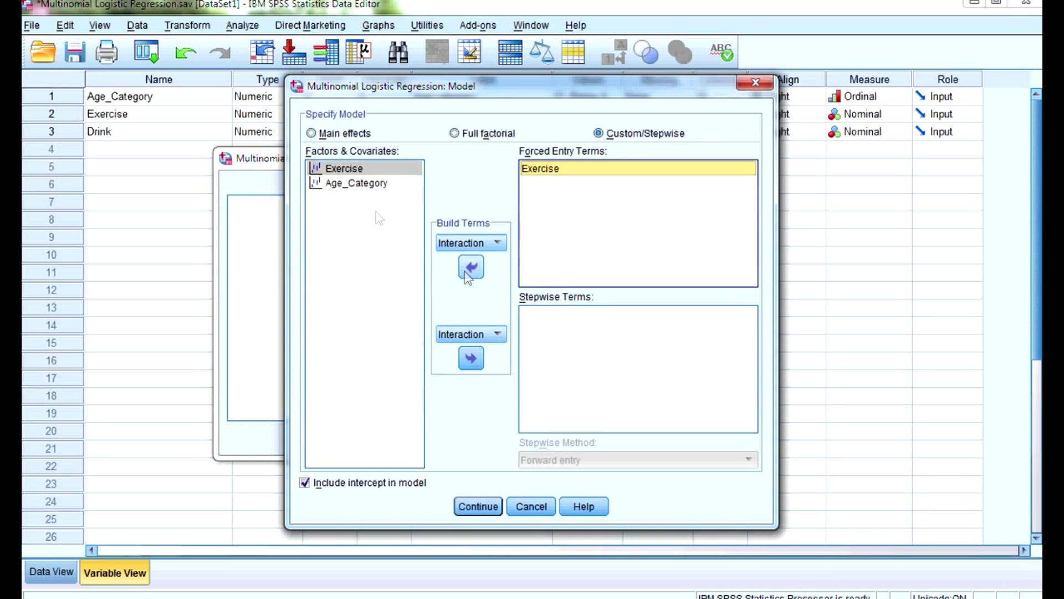
click(356, 183)
click(471, 268)
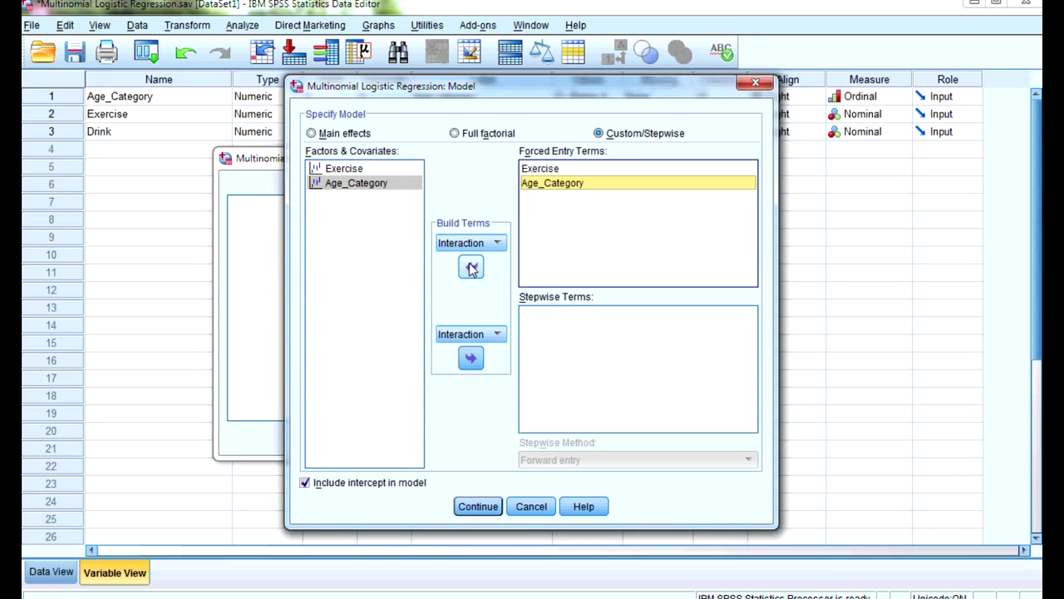
click(501, 247)
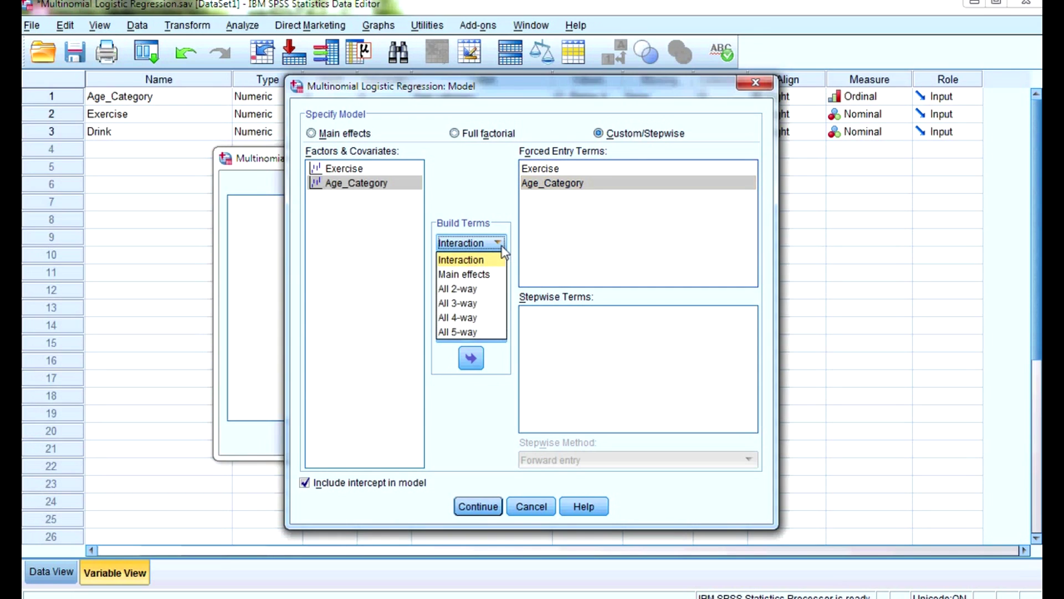
click(492, 275)
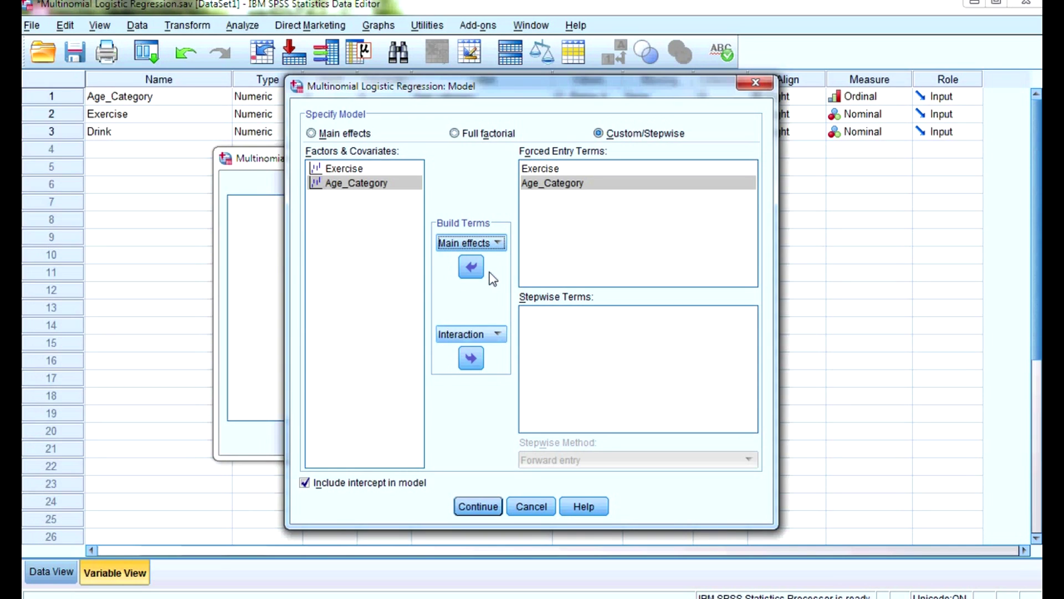
click(466, 507)
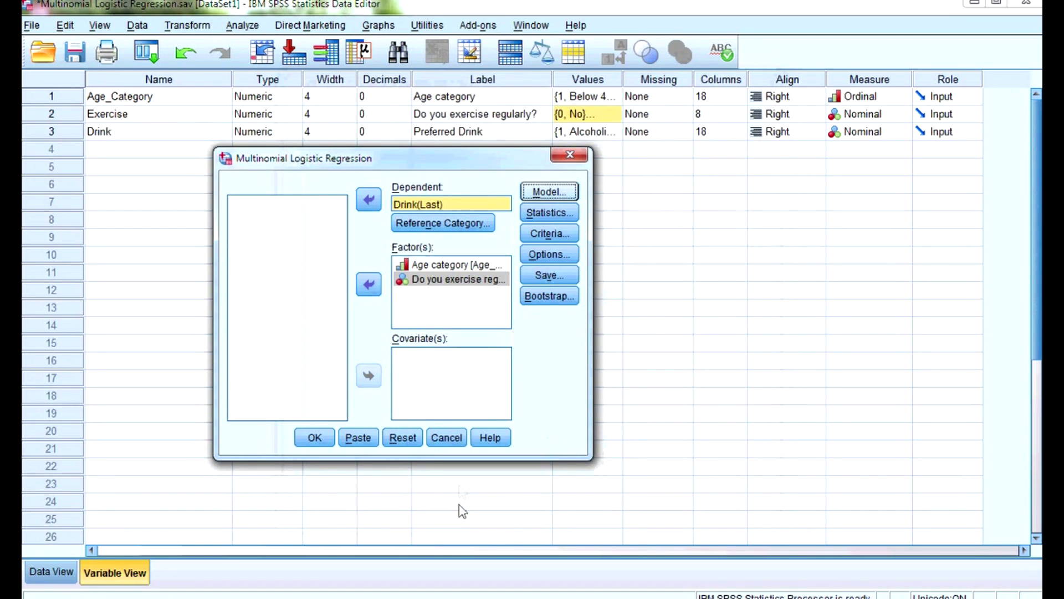
Add the Classification table and Goodness-of-fit to the regression's model statistics, keeping the default selections and the 95% confidence interval.
click(550, 212)
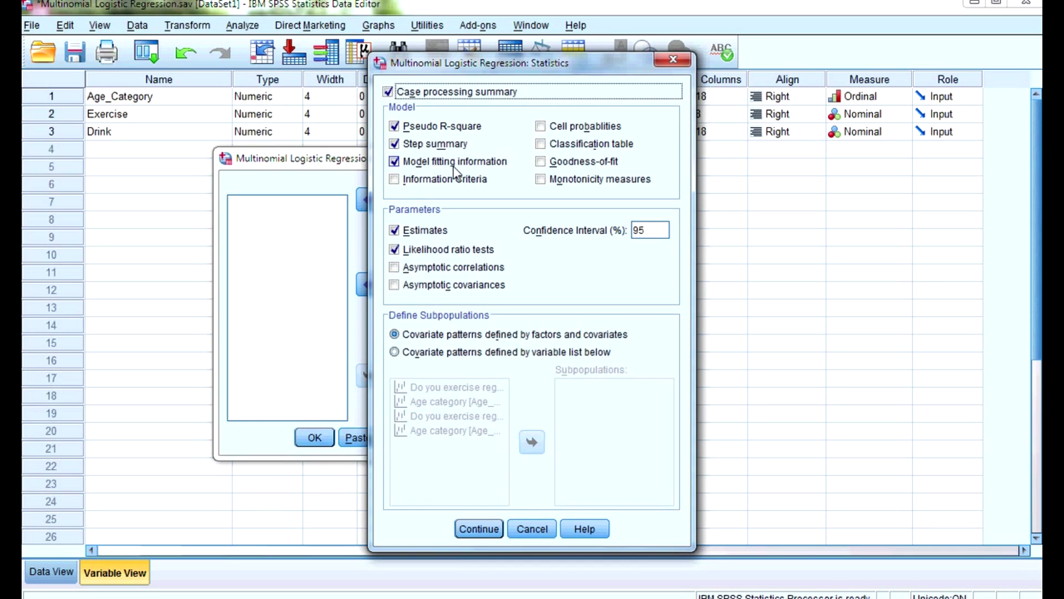
click(587, 145)
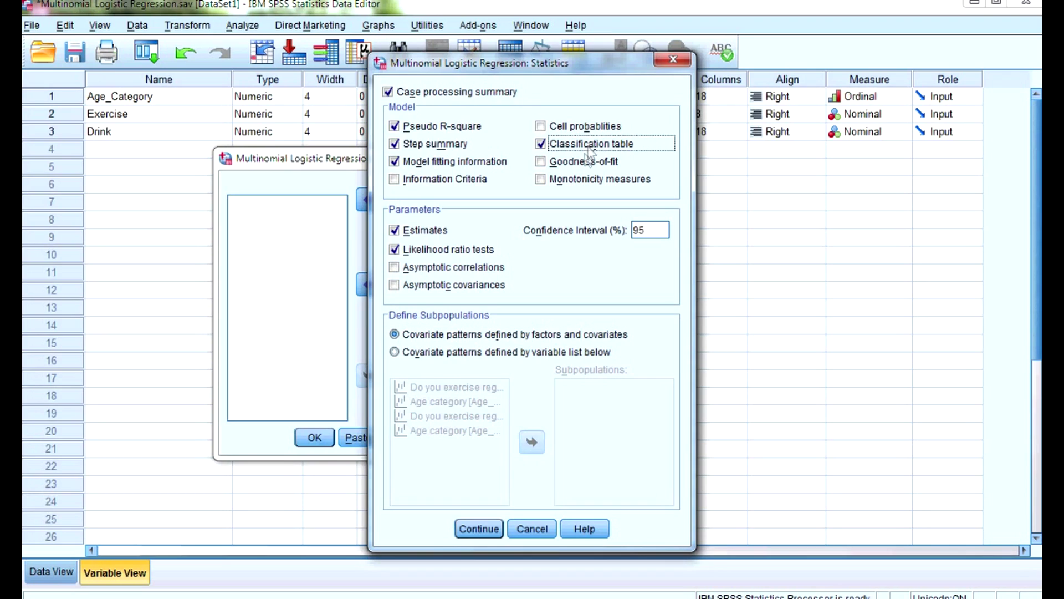
click(577, 164)
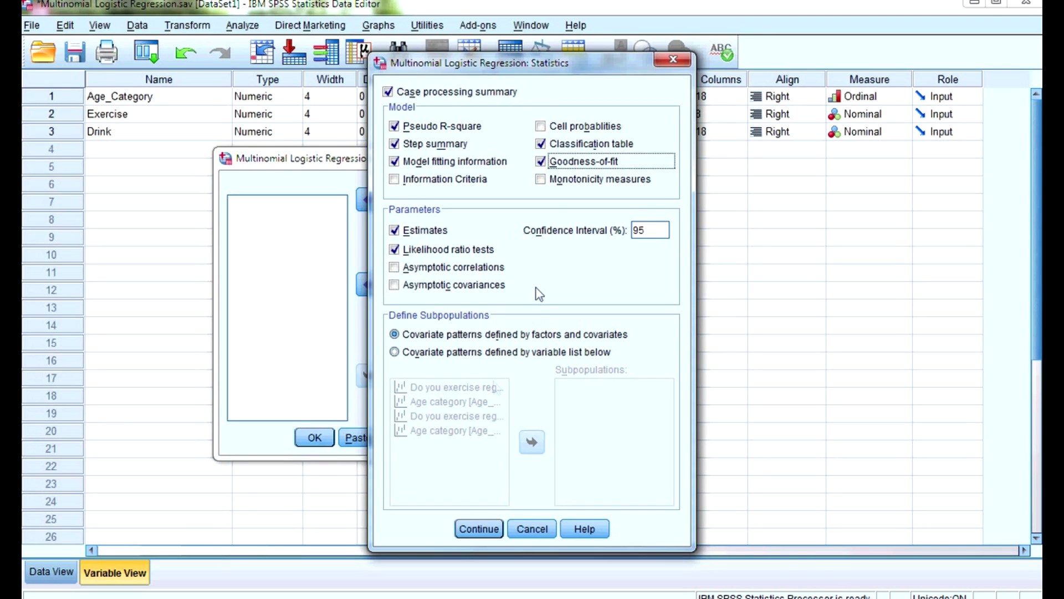
click(475, 529)
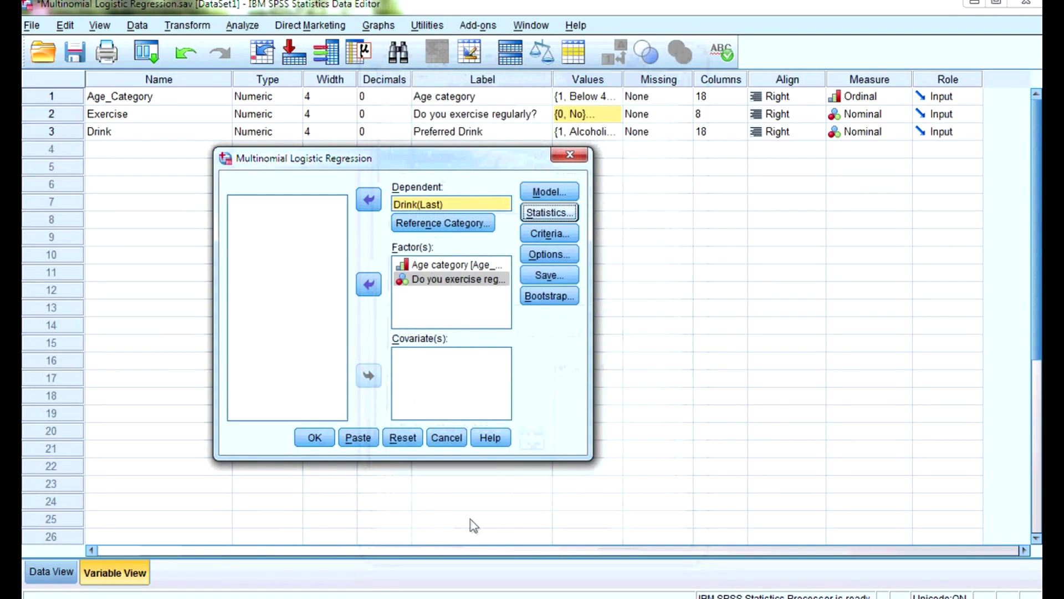
Review the custom model's forced entry terms and the selected statistics, and run the multinomial logistic regression.
click(548, 194)
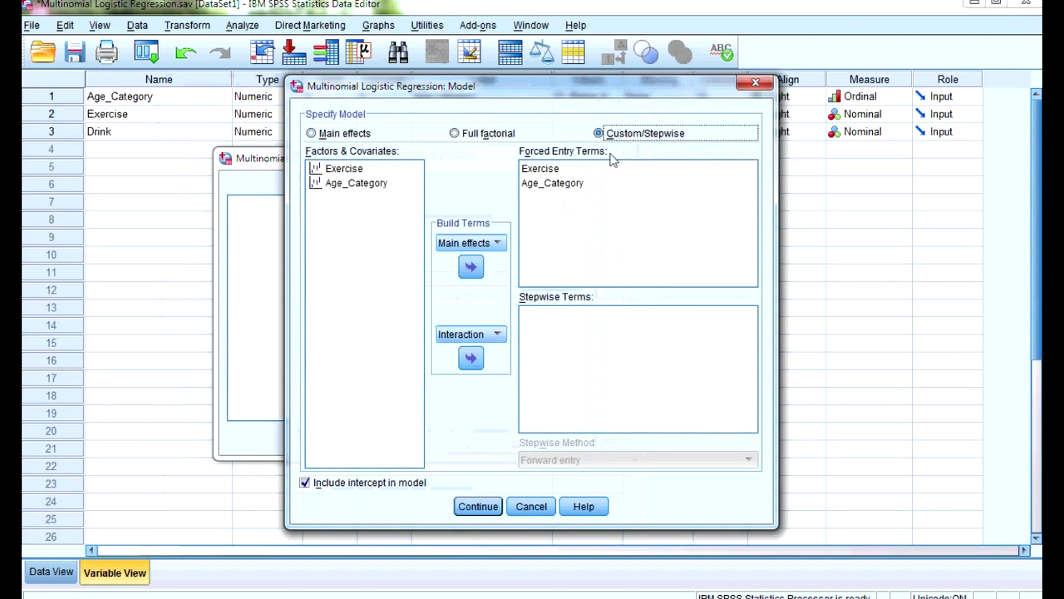
click(552, 185)
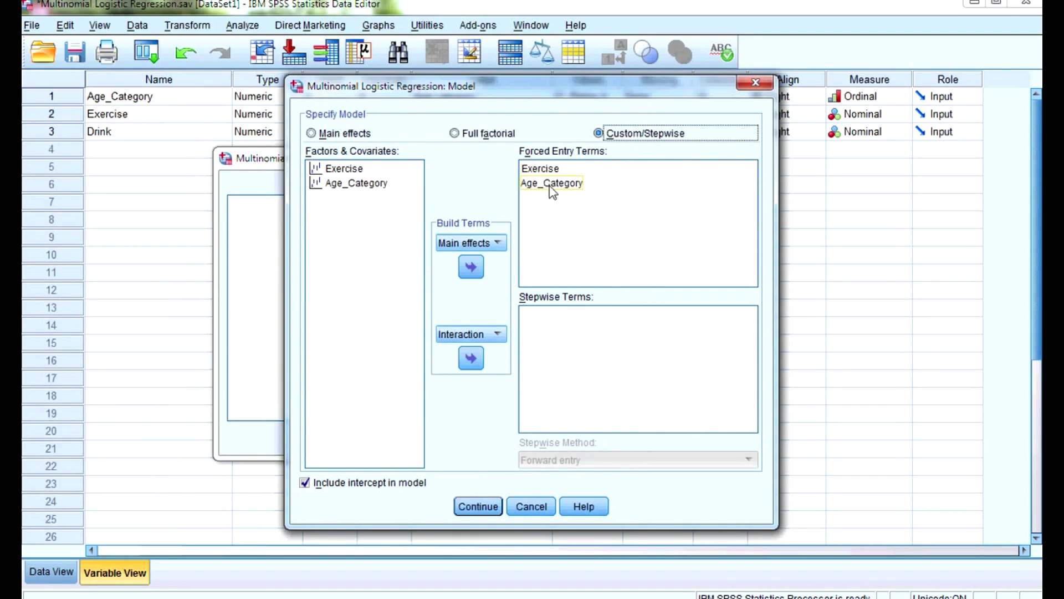
click(459, 507)
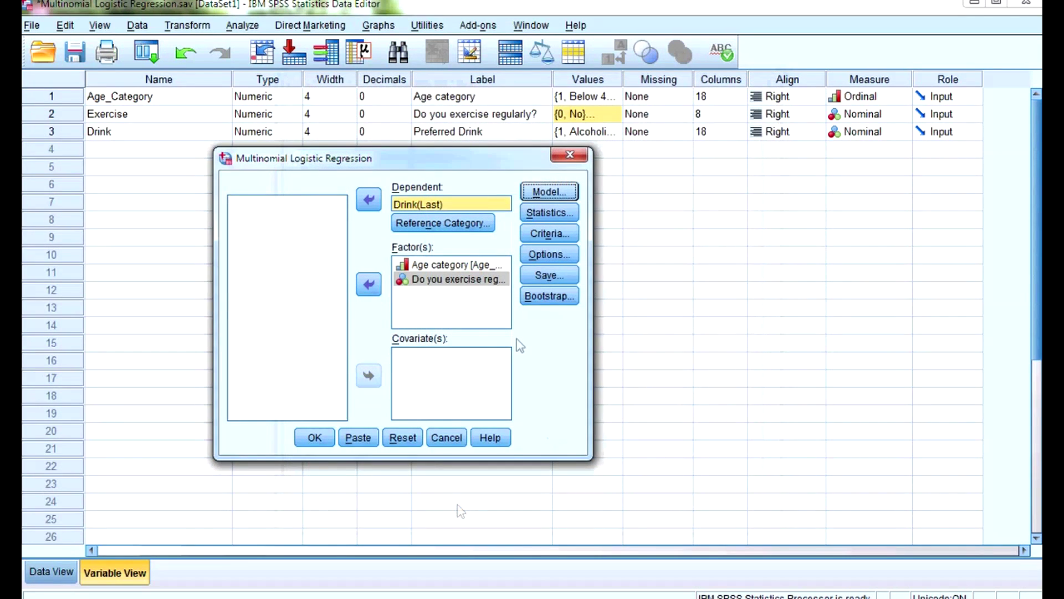
click(560, 215)
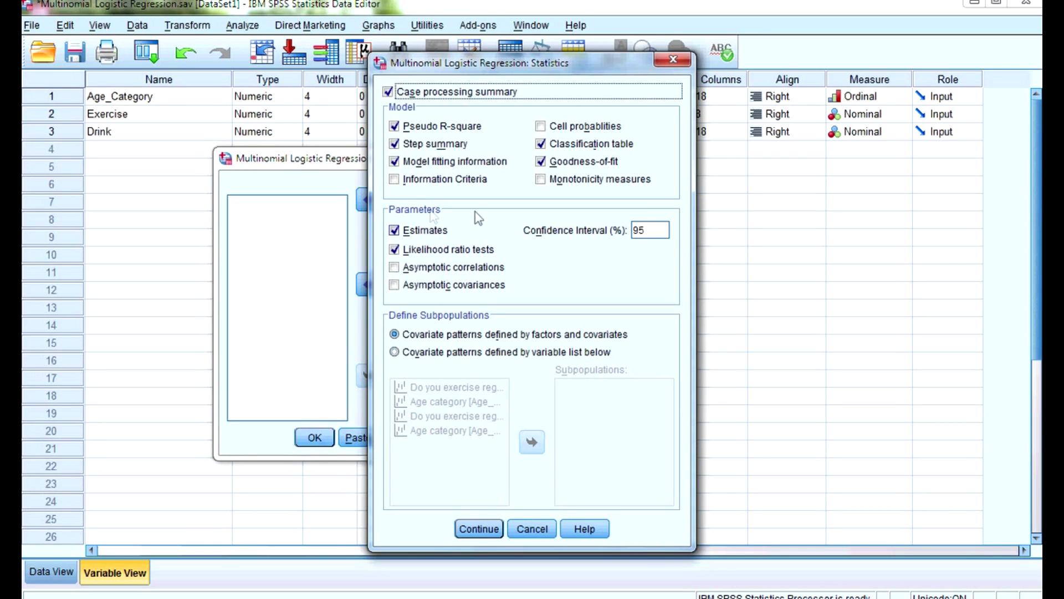
click(480, 528)
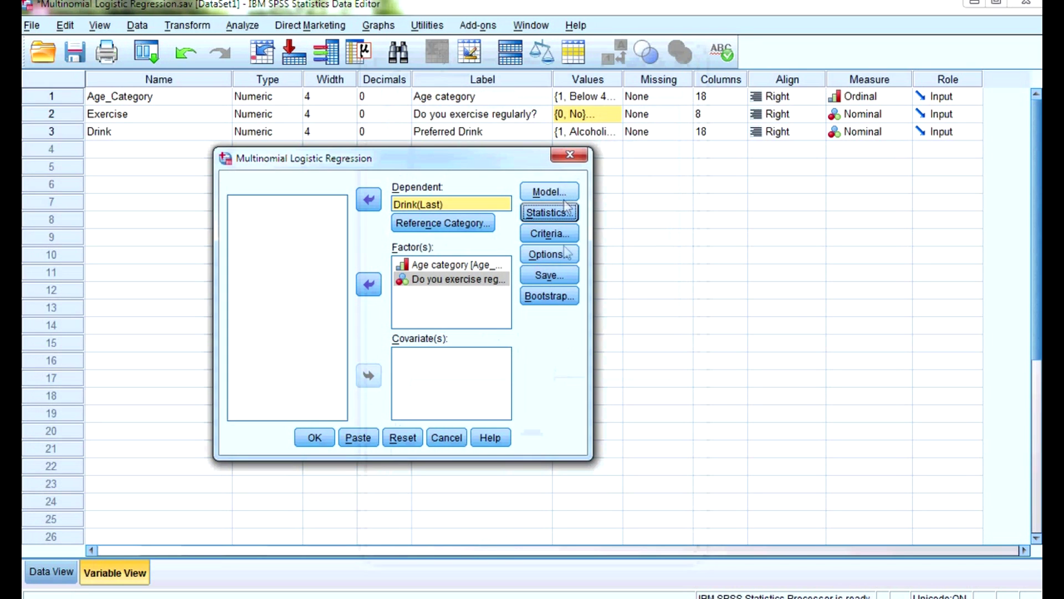
click(304, 441)
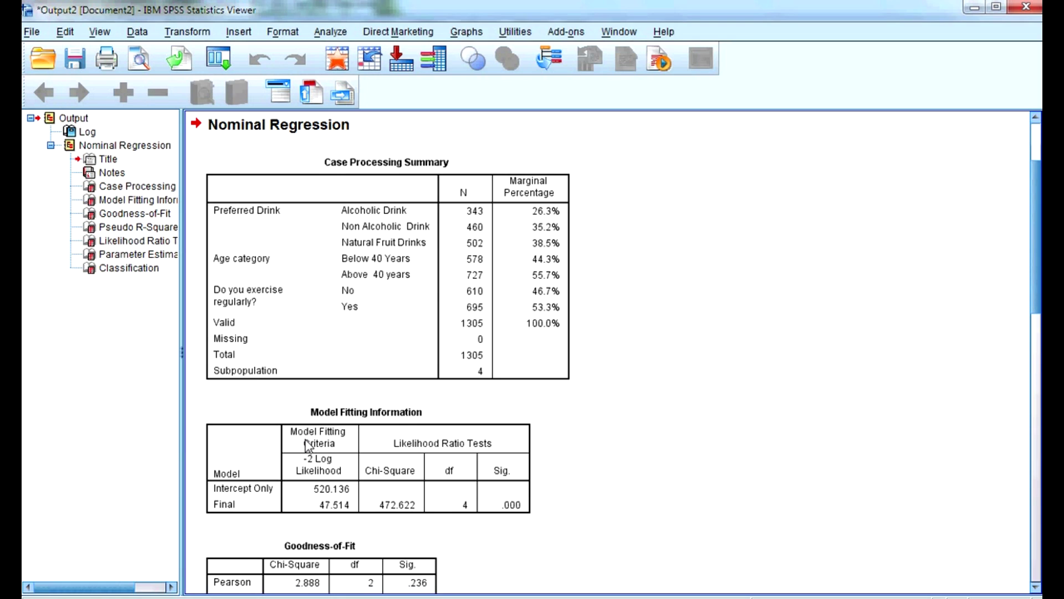
Examine the Case Processing Summary and the final model's significance in the Model Fitting Information table.
click(273, 322)
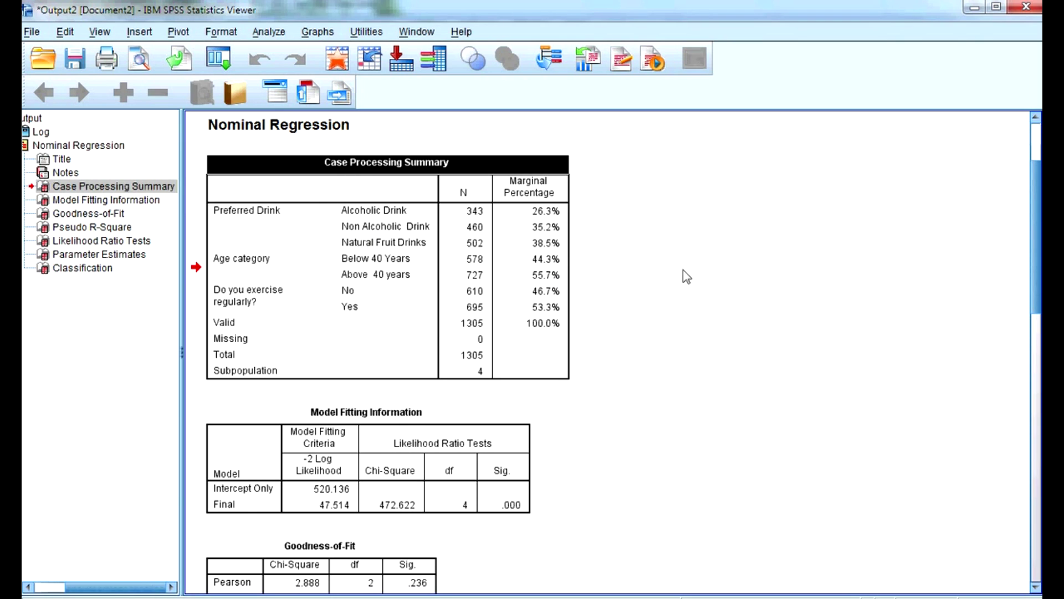
drag(1036, 251, 1016, 310)
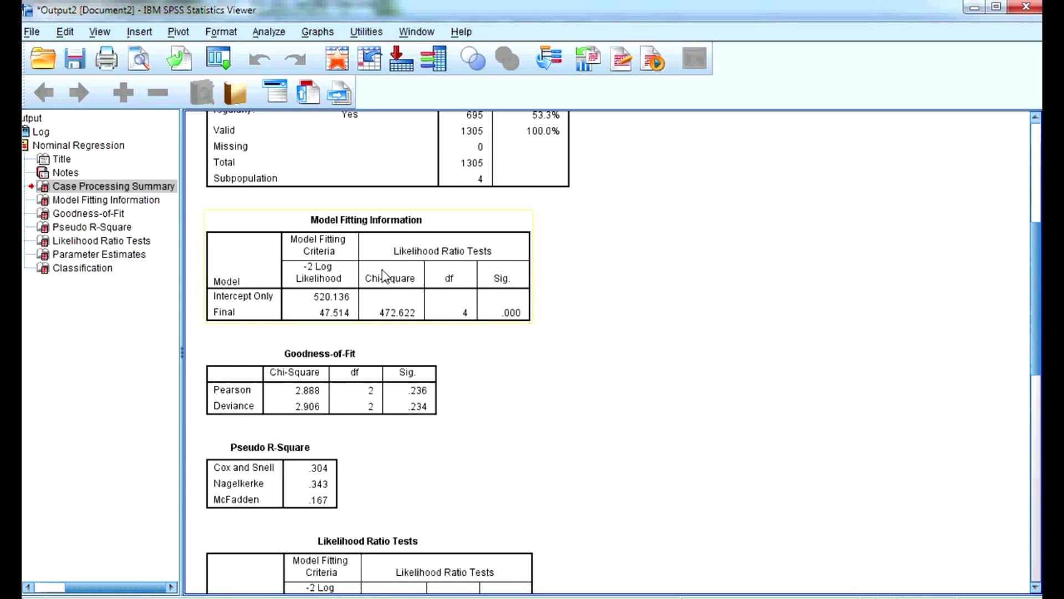
click(321, 258)
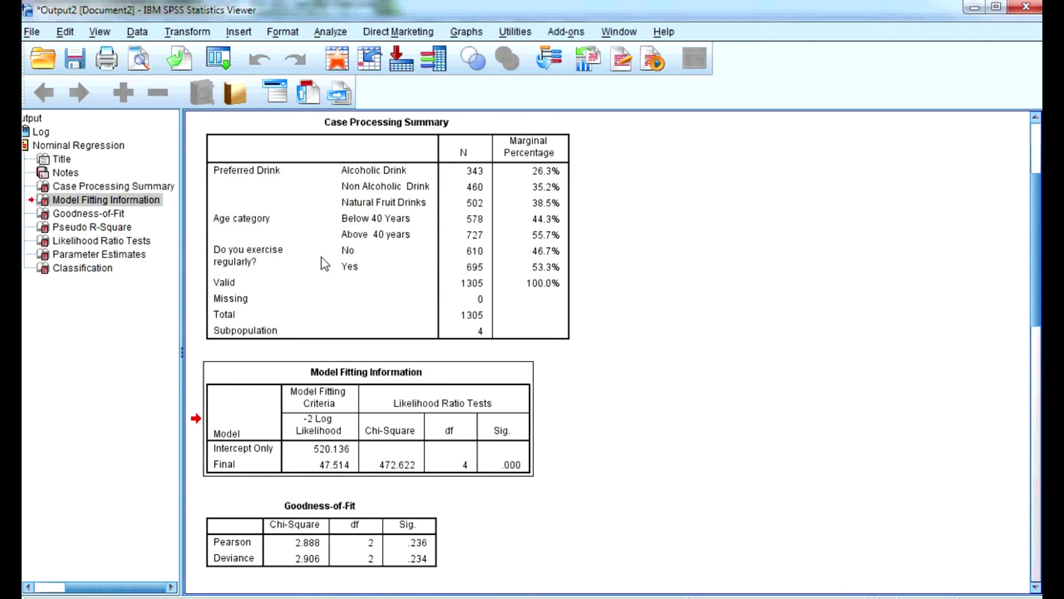
click(311, 399)
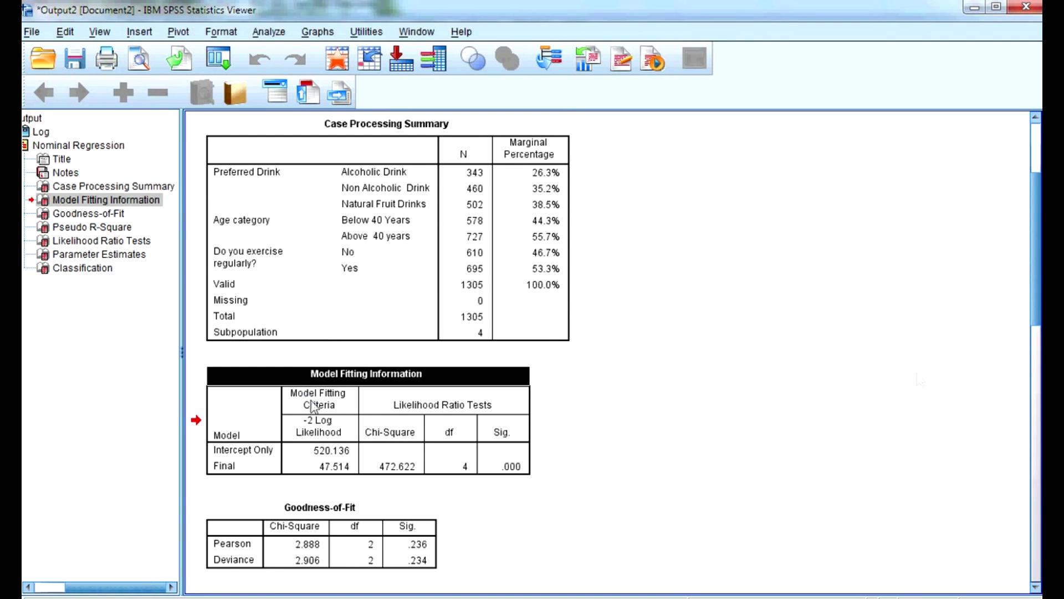
scroll(1035, 308, down, 1)
scroll(1007, 371, down, 6)
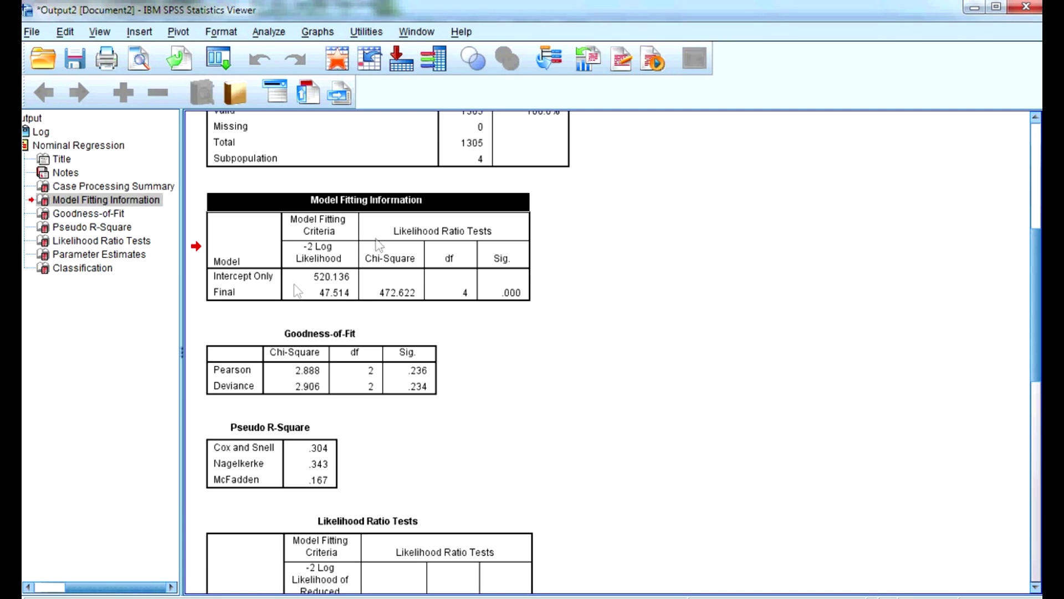
click(233, 294)
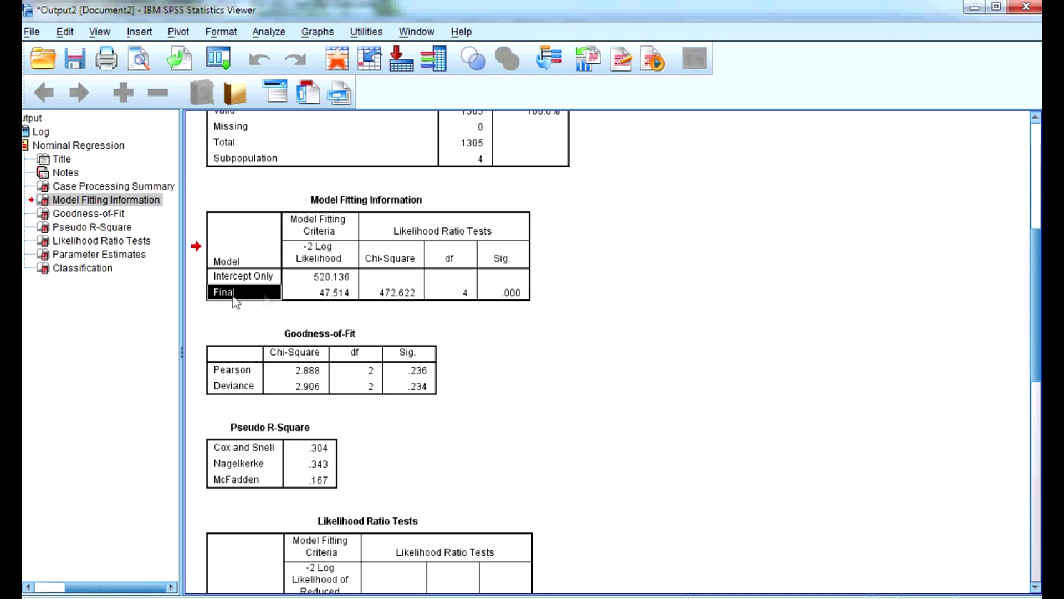
click(519, 301)
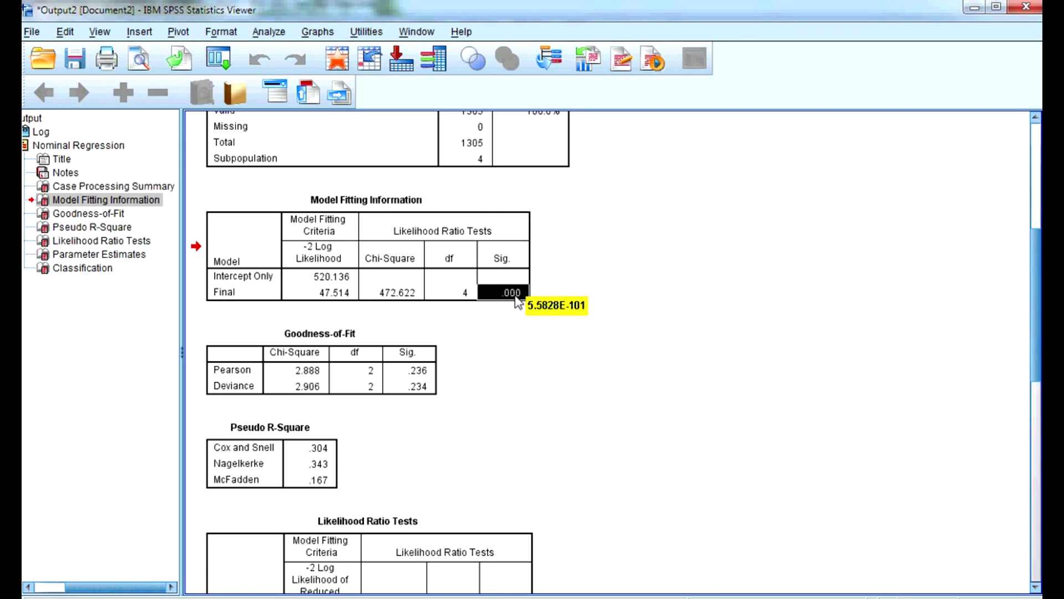
ctrl+click(513, 259)
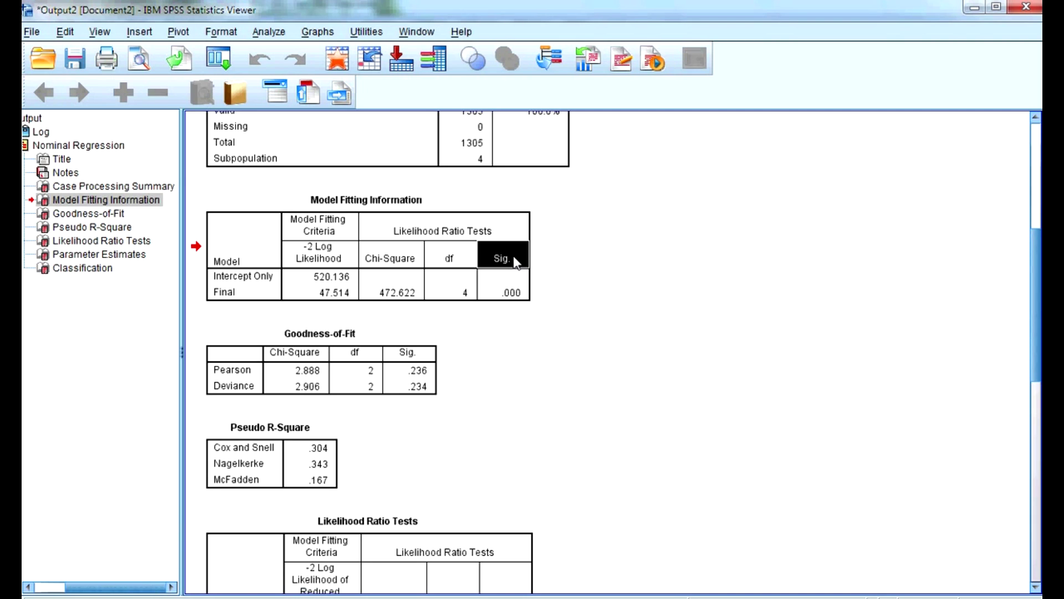
mouse_move(515, 300)
Examine the Pearson and Deviance significance values in the Goodness-of-Fit table.
click(350, 363)
double_click(348, 357)
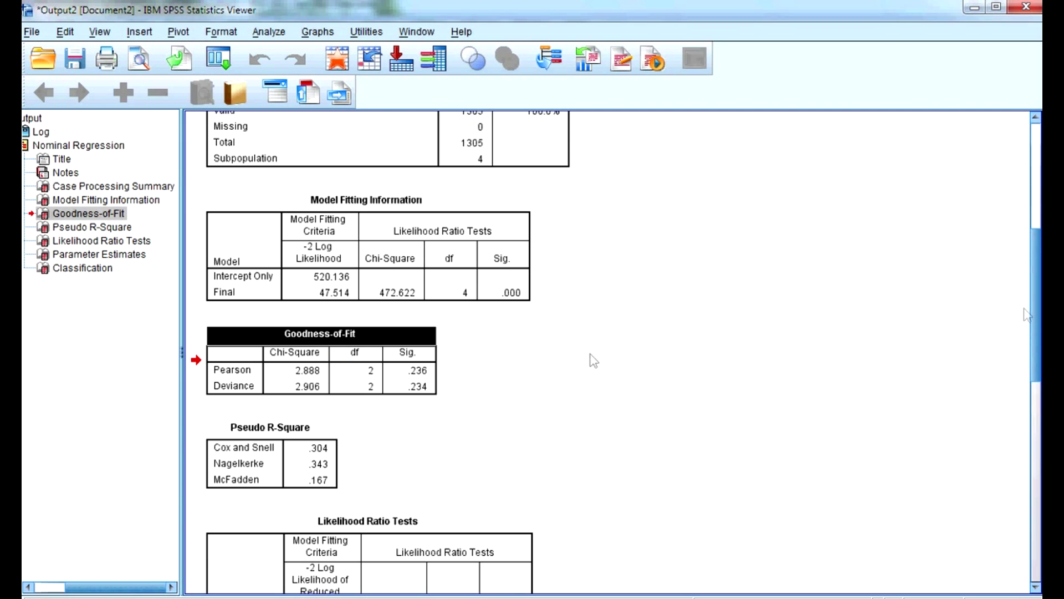
drag(1037, 330, 1038, 354)
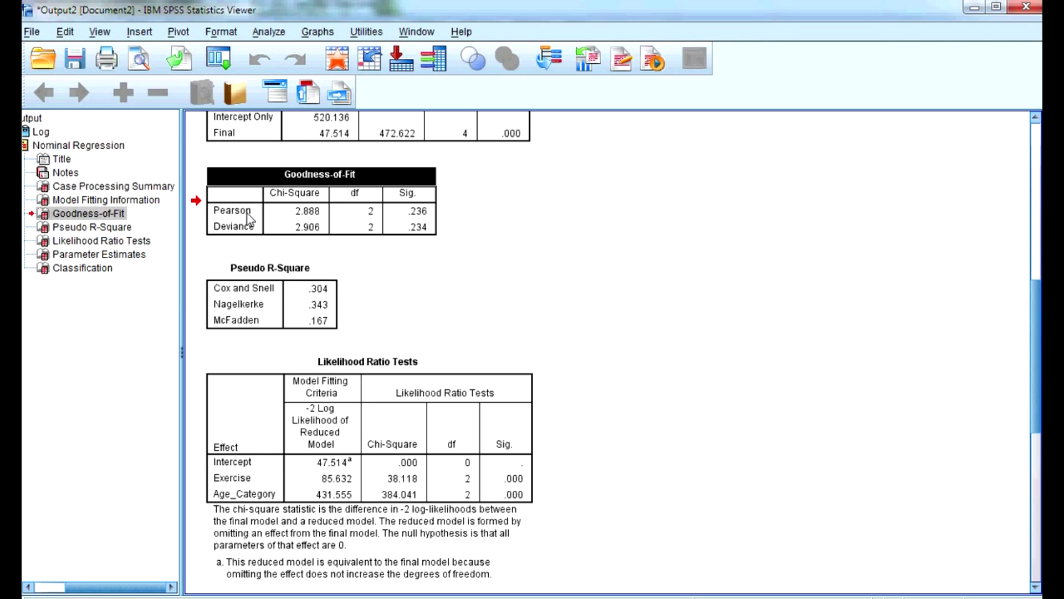
click(410, 198)
click(419, 212)
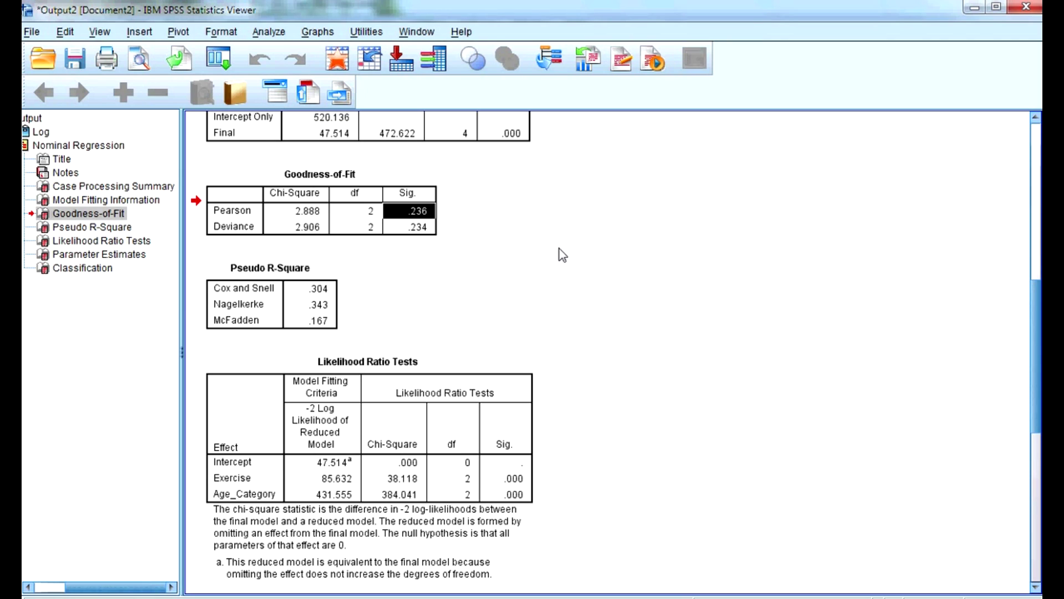
ctrl+click(233, 213)
click(234, 219)
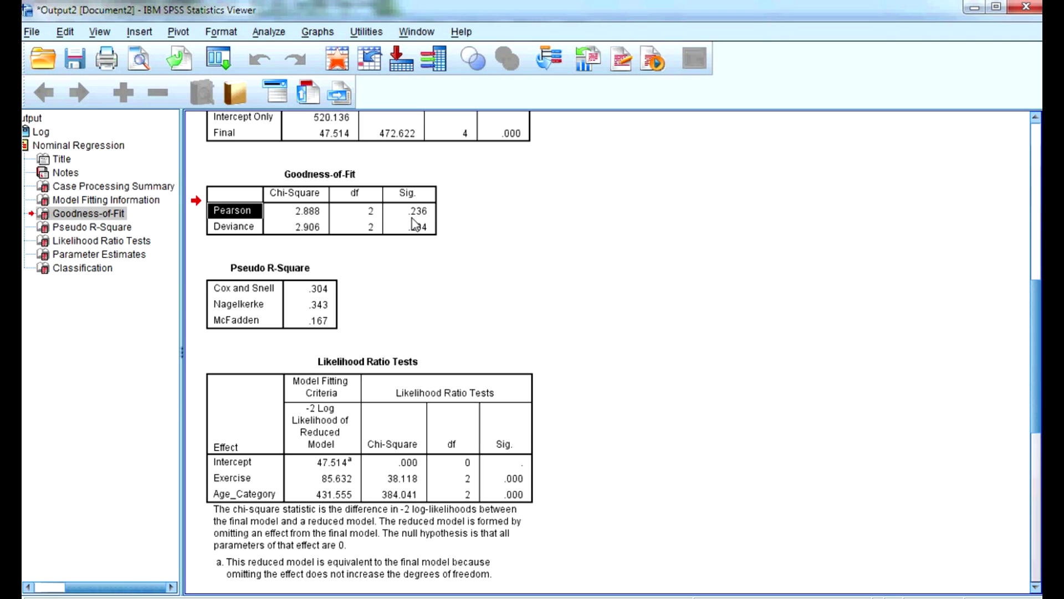
Examine the Cox and Snell and Nagelkerke values in the Pseudo R-Square table.
drag(1036, 292, 1037, 270)
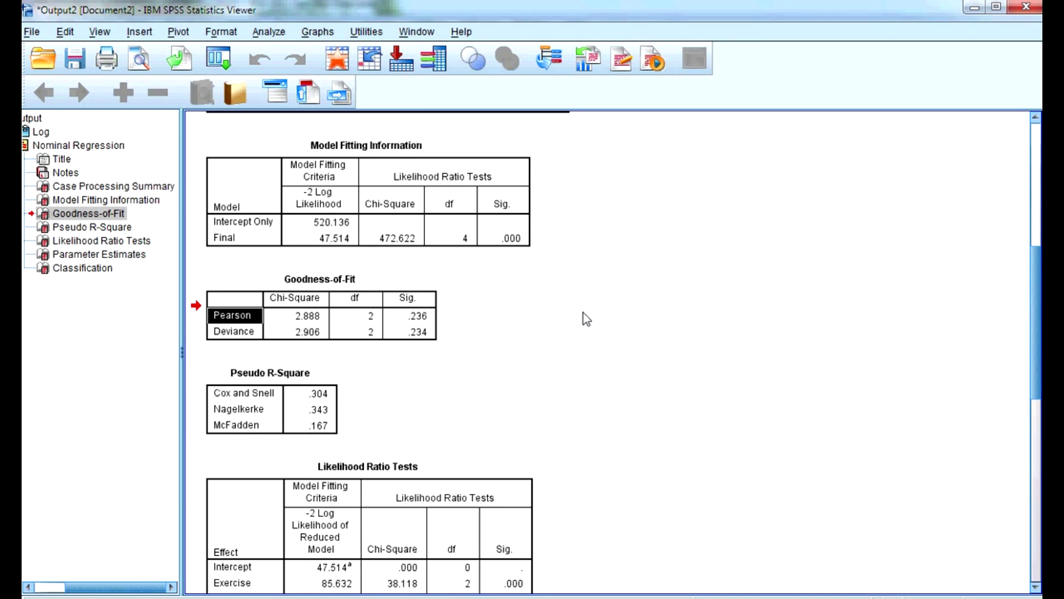
click(293, 393)
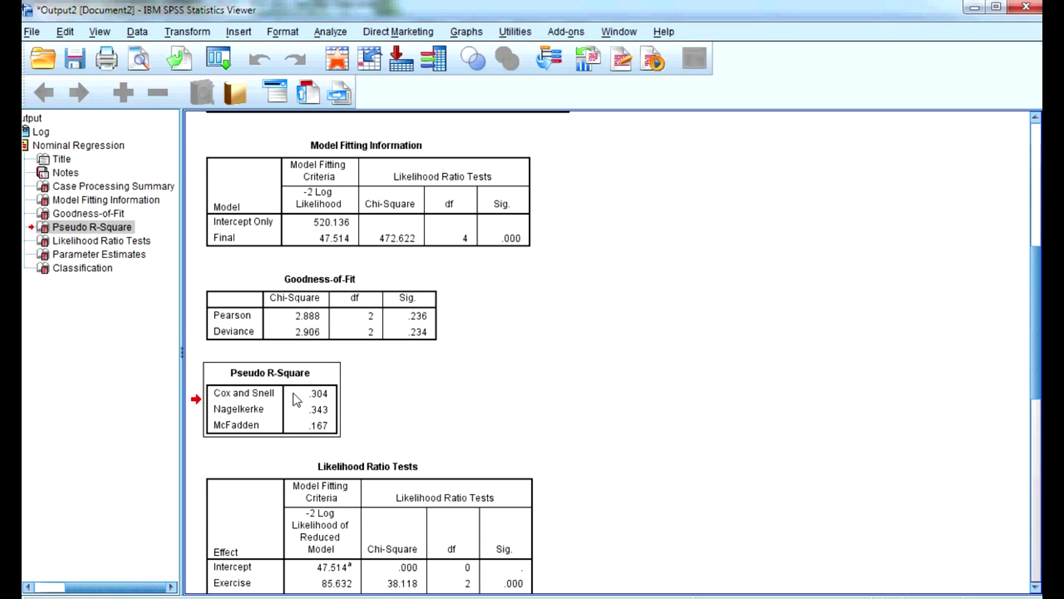
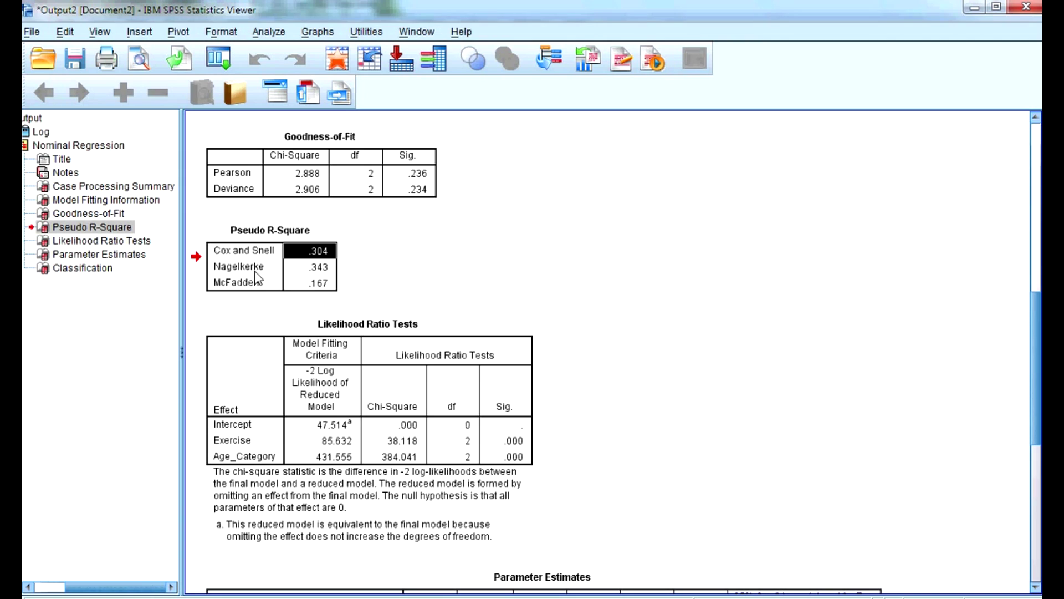
click(314, 273)
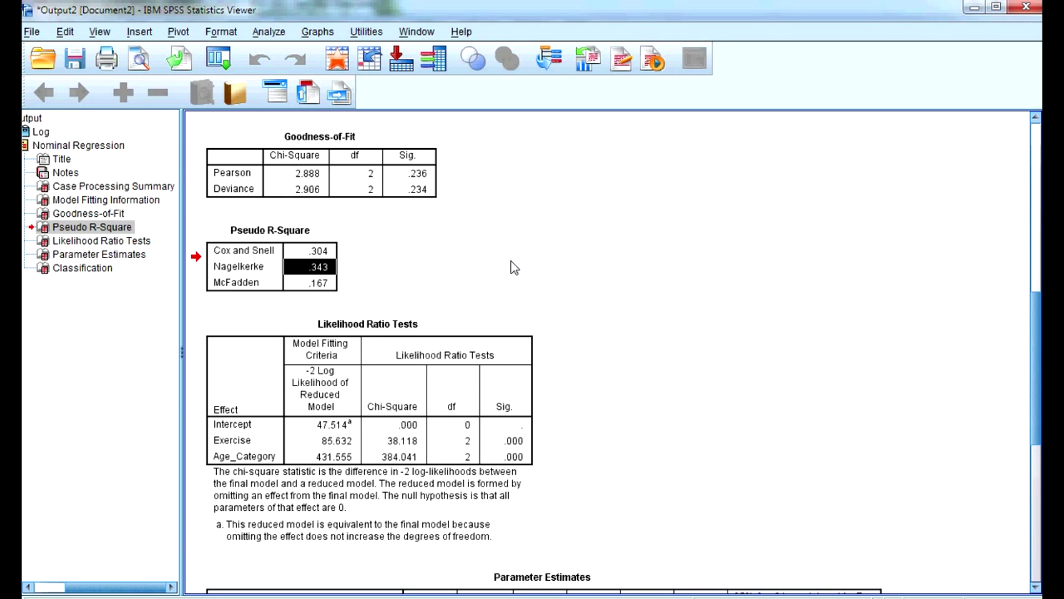
Examine the significance of the Exercise and Age_Category effects in the Likelihood Ratio Tests table.
click(447, 356)
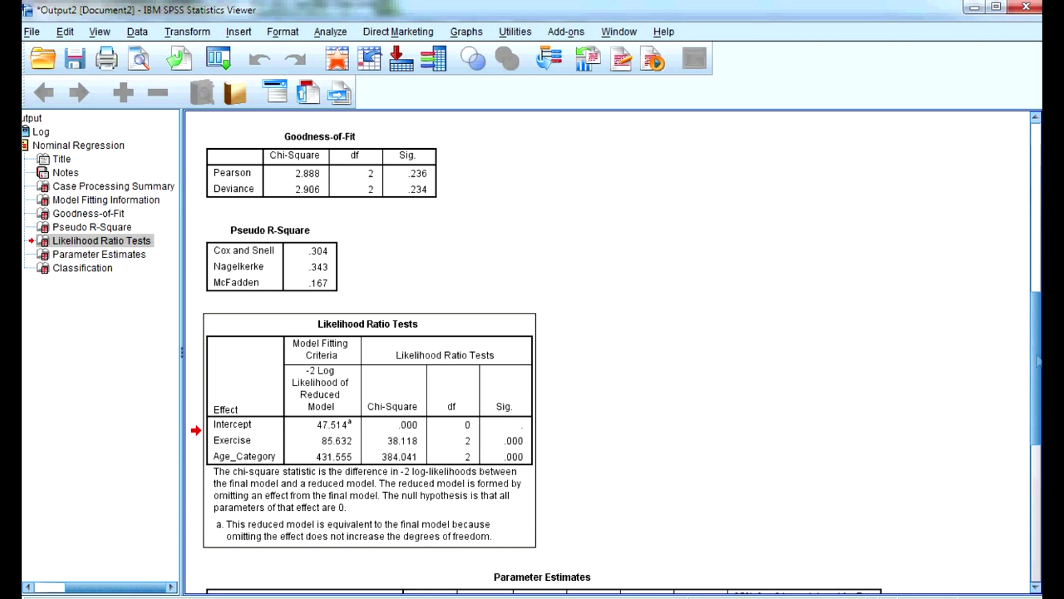
drag(1038, 361, 1038, 404)
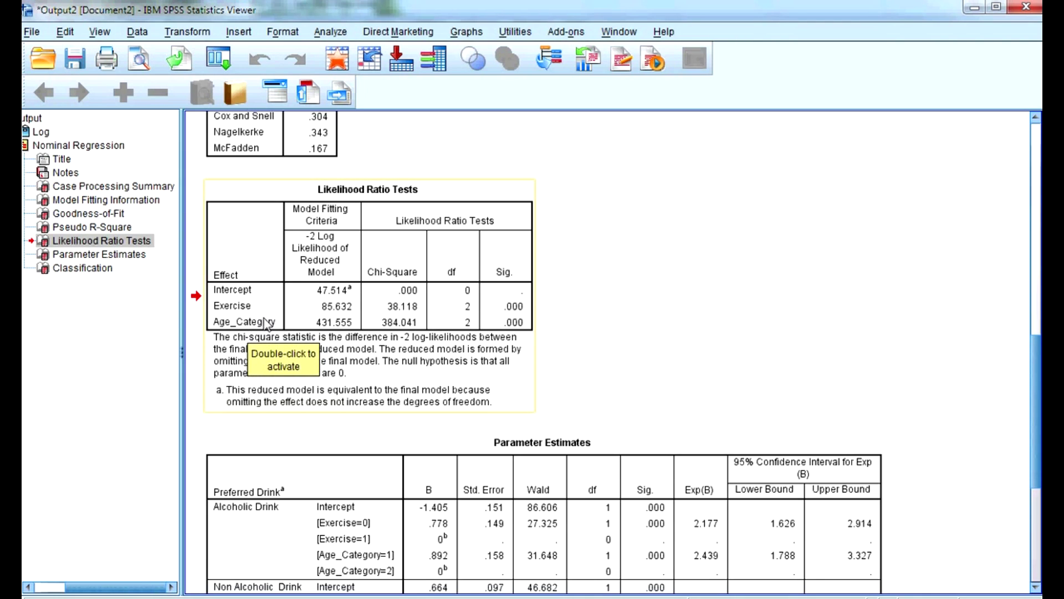
scroll(266, 321, down, 2)
double_click(265, 249)
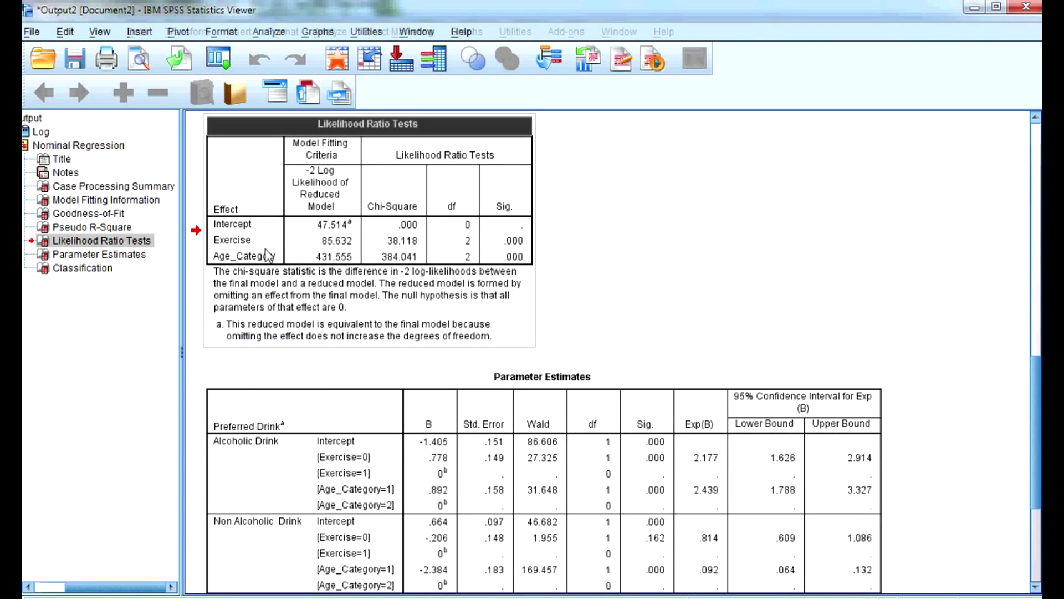
click(245, 243)
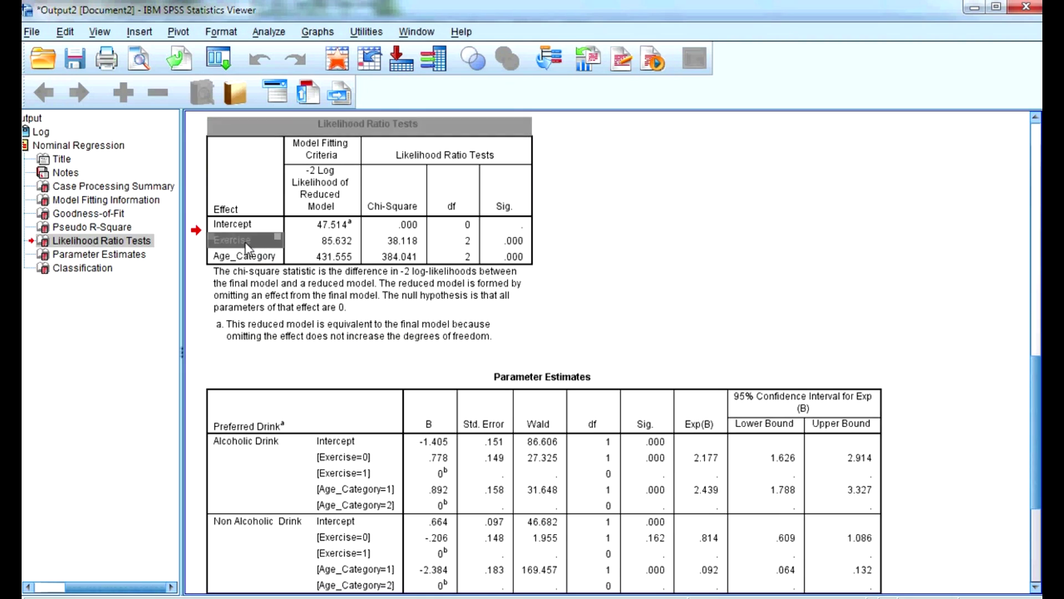
mouse_move(518, 248)
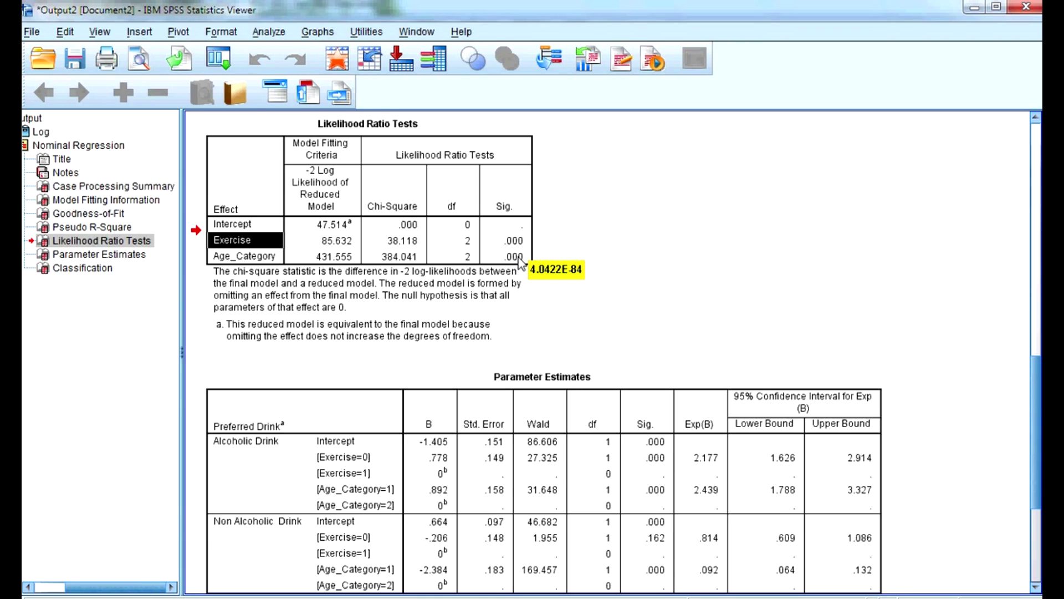
click(274, 261)
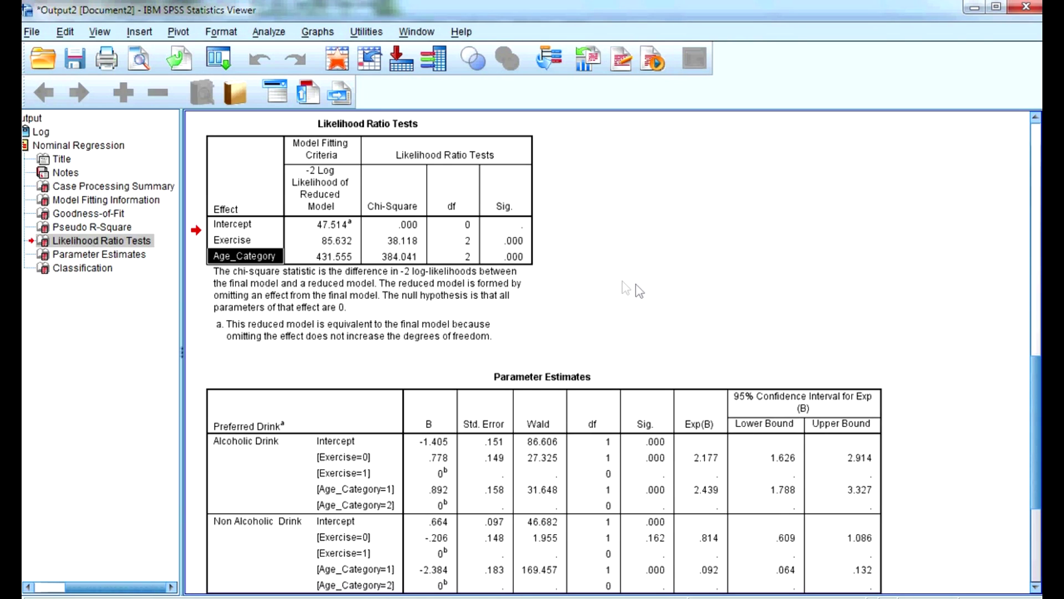
click(258, 243)
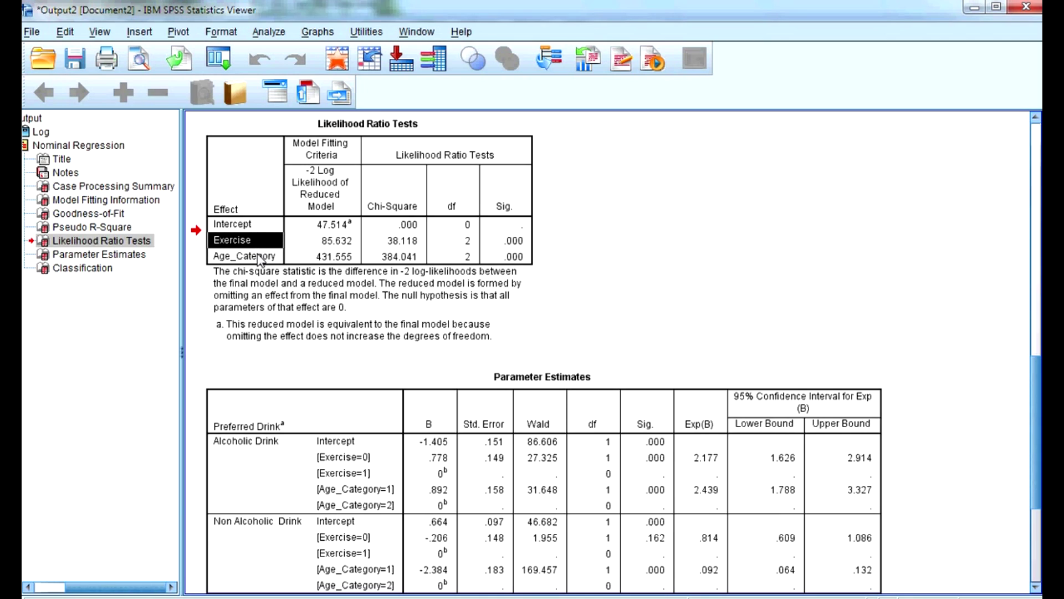
click(259, 256)
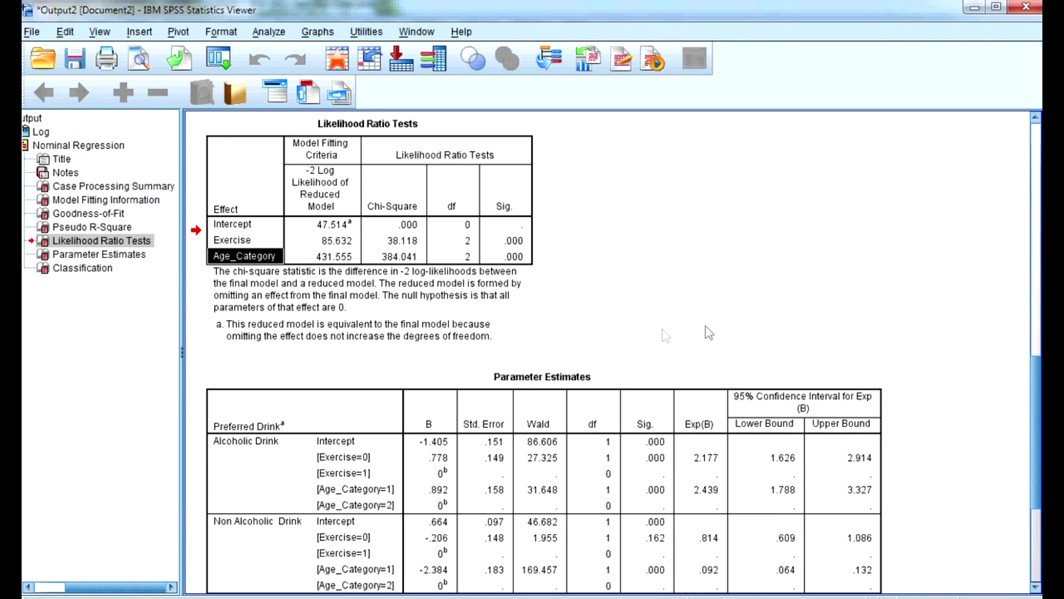
Open the Parameter Estimates table for Preferred Drink in its own enlarged pivot table window.
scroll(664, 338, down, 6)
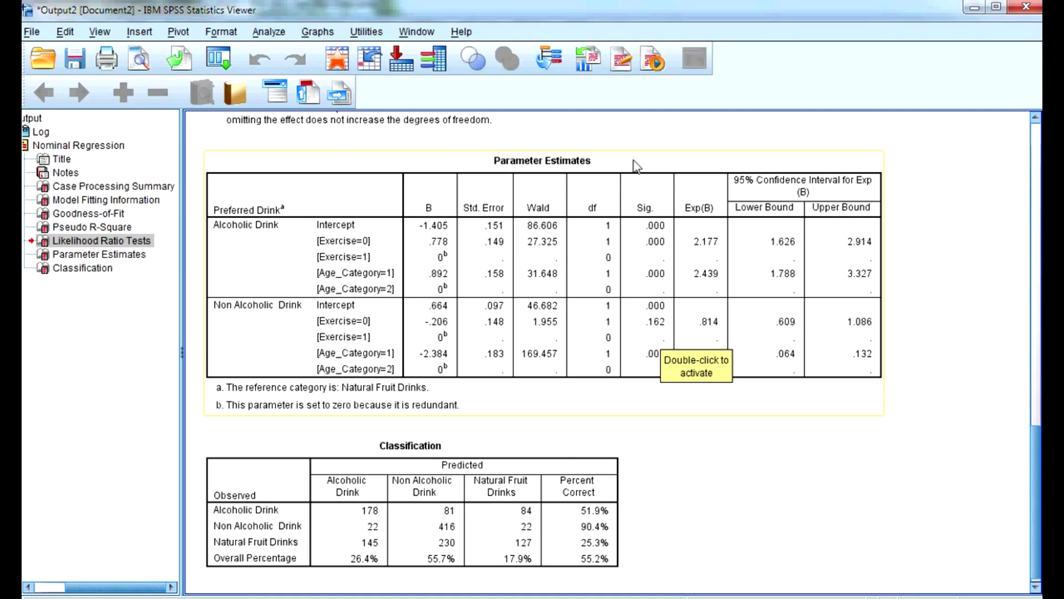
scroll(637, 166, up, 6)
scroll(637, 166, down, 6)
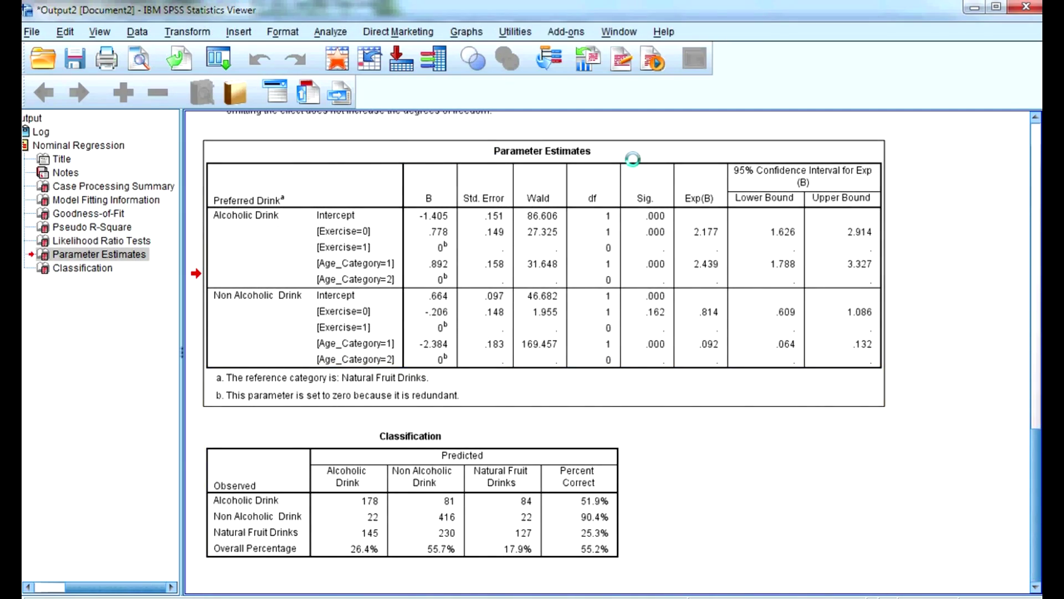
double_click(637, 166)
click(673, 5)
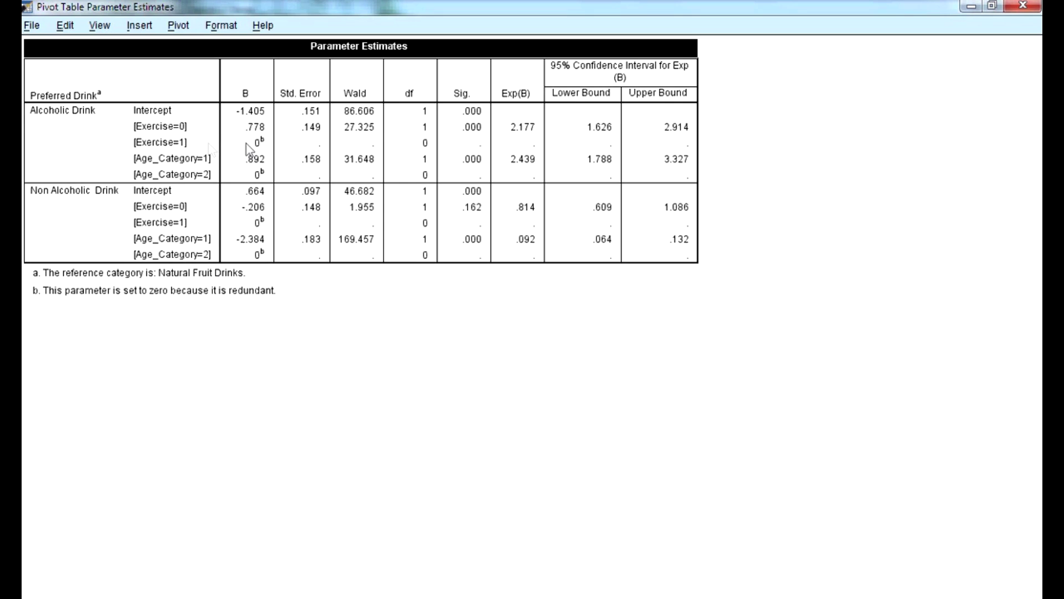
Examine the significance and B values of the Exercise and Age_Category parameters for both drink categories, and close the pivot table window.
mouse_move(479, 133)
mouse_move(479, 166)
mouse_move(244, 255)
click(1030, 7)
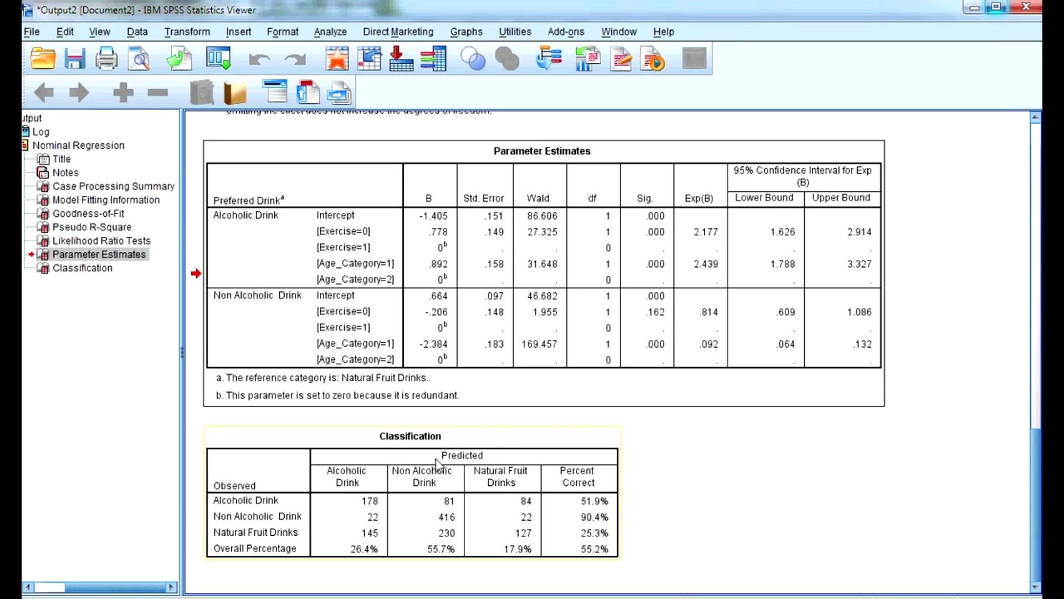
Examine the observed versus predicted drinks in the Classification table, and review the output again from the Case Processing Summary down.
double_click(502, 508)
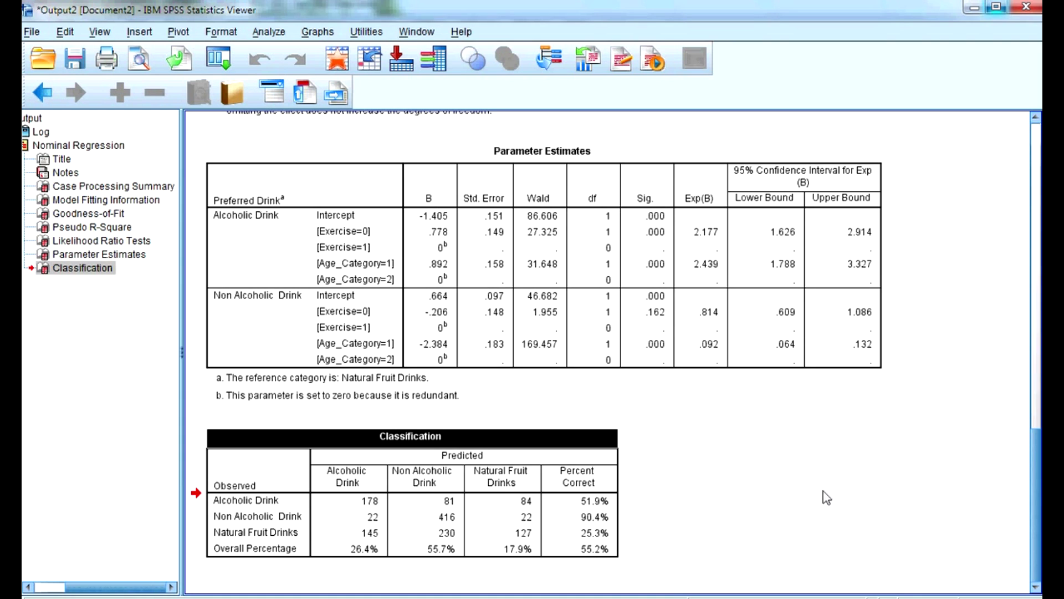
drag(1038, 471, 1038, 141)
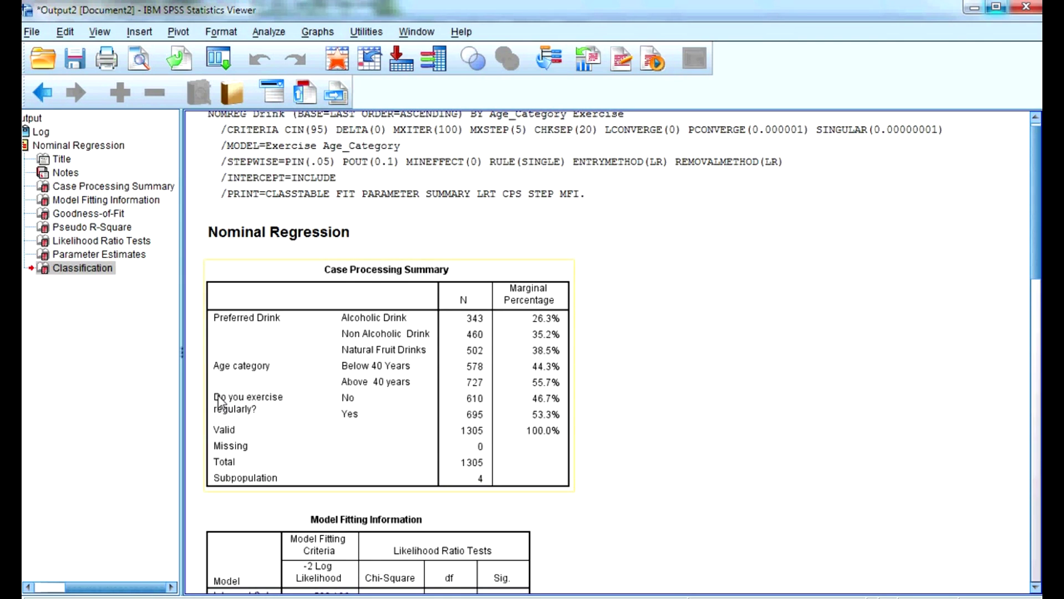
scroll(1038, 272, down, 10)
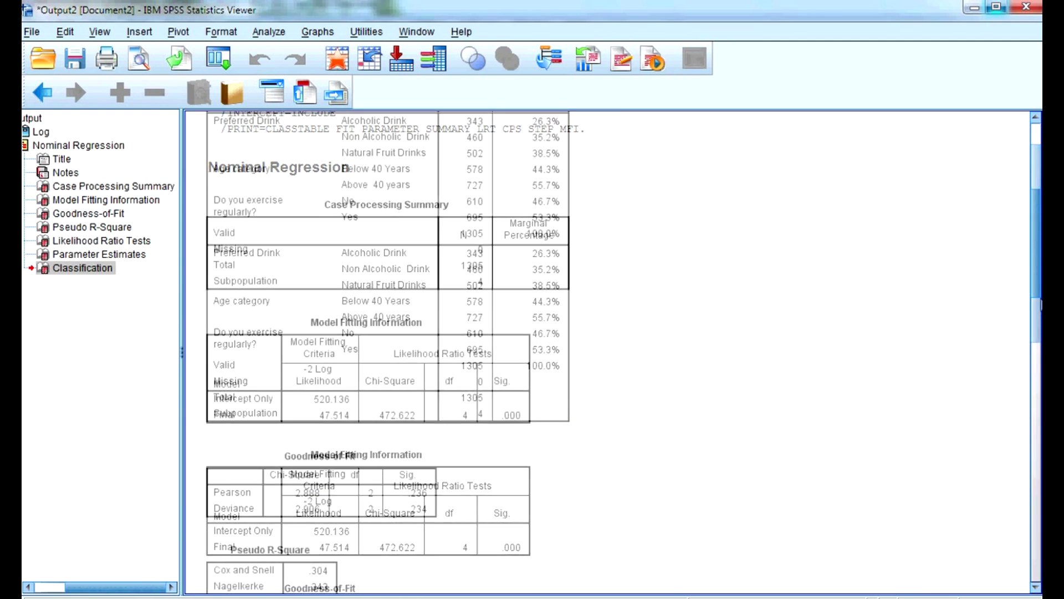